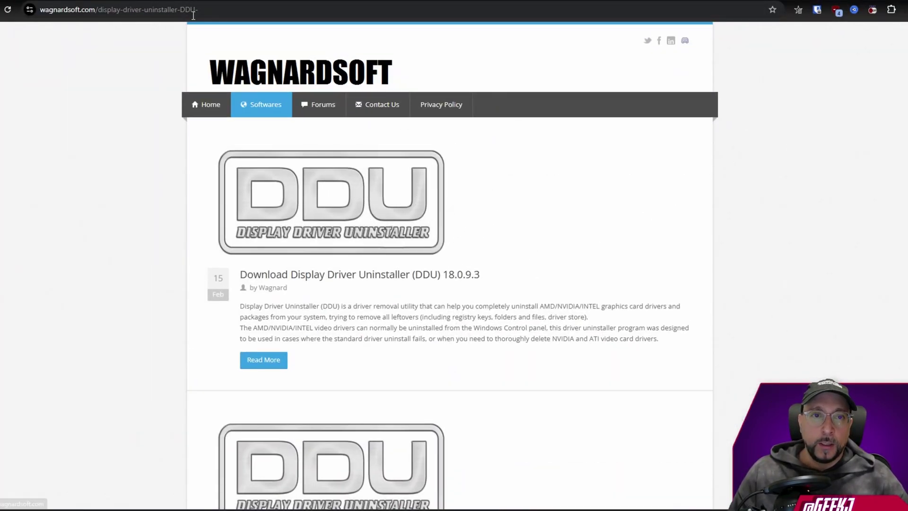
Step: Open the Display Driver Uninstaller 18.0.9.3 article on Wagnardsoft and go through to its download and support forum post
scroll(86, 181, "down", 5)
scroll(173, 282, "down", 13)
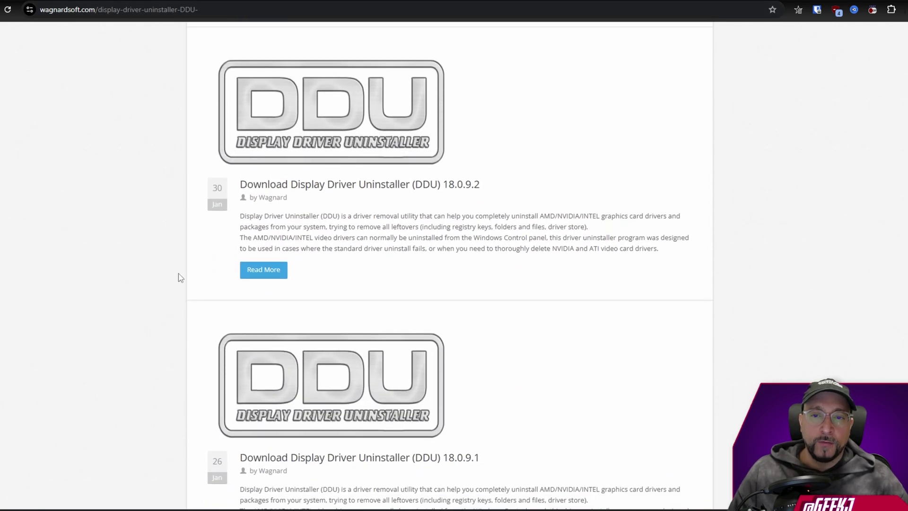
scroll(186, 312, "up", 20)
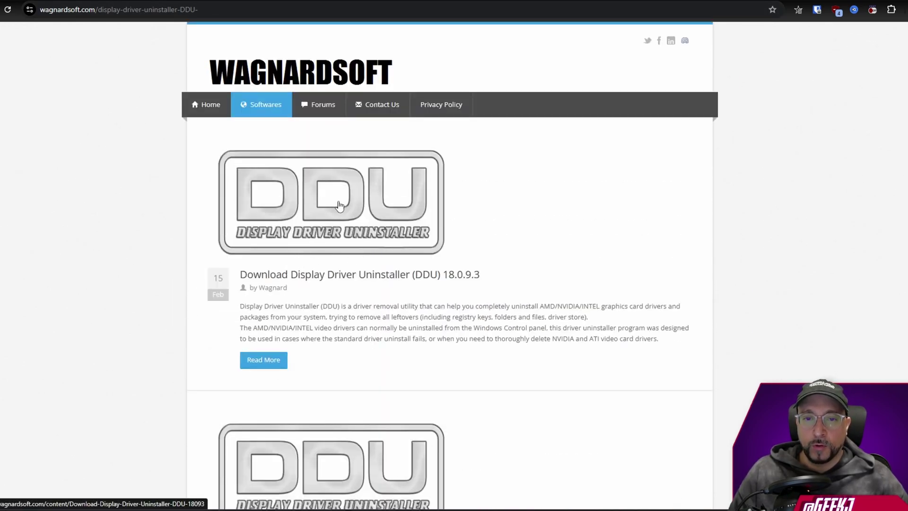
left_click(264, 361)
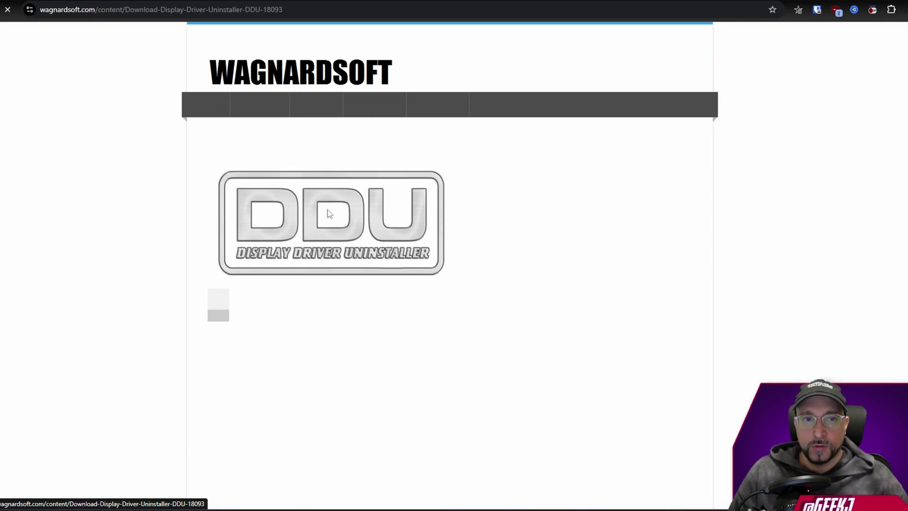
scroll(206, 239, "down", 8)
scroll(210, 237, "down", 16)
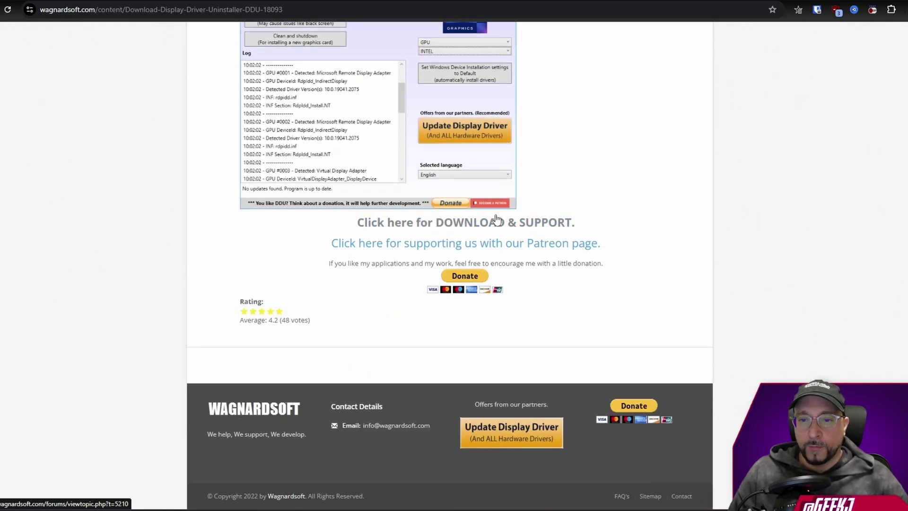
left_click(525, 225)
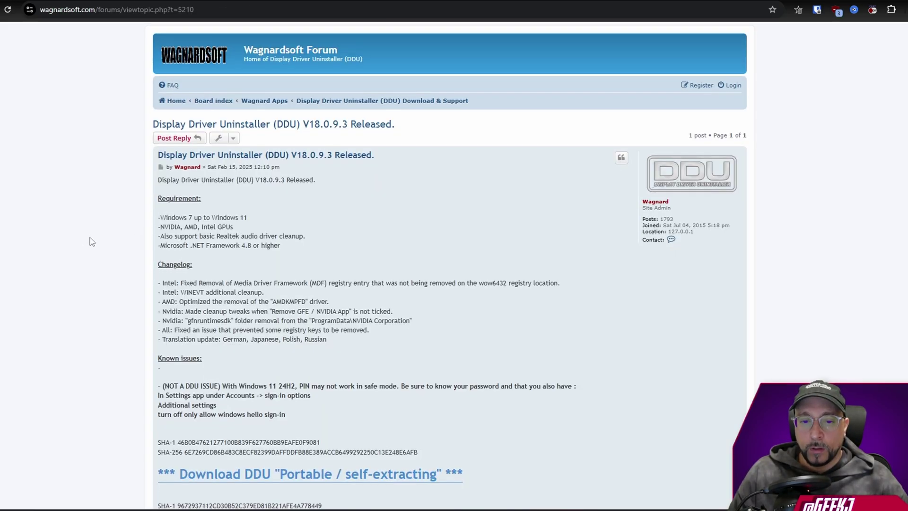
scroll(132, 235, "down", 3)
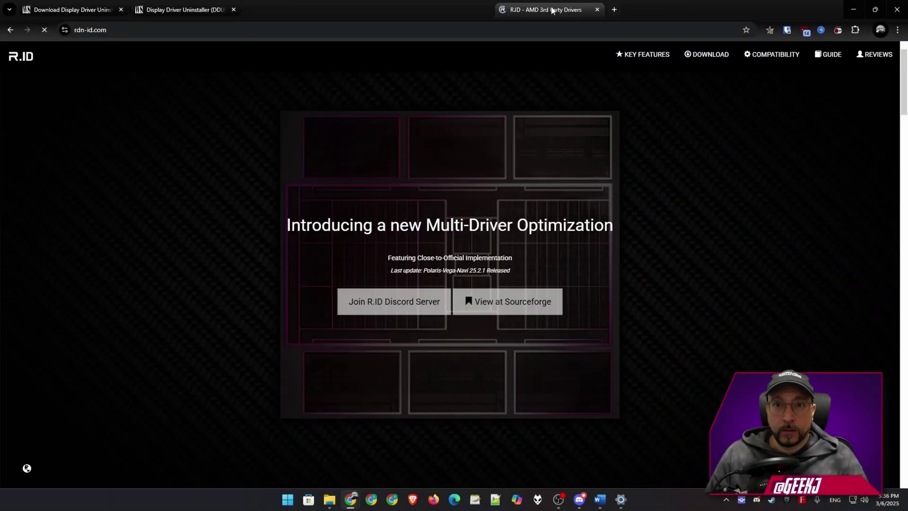
Step: Place the rdn-id.com page beside the other open pages and go to its driver download section
left_click_drag(552, 10, 302, 10)
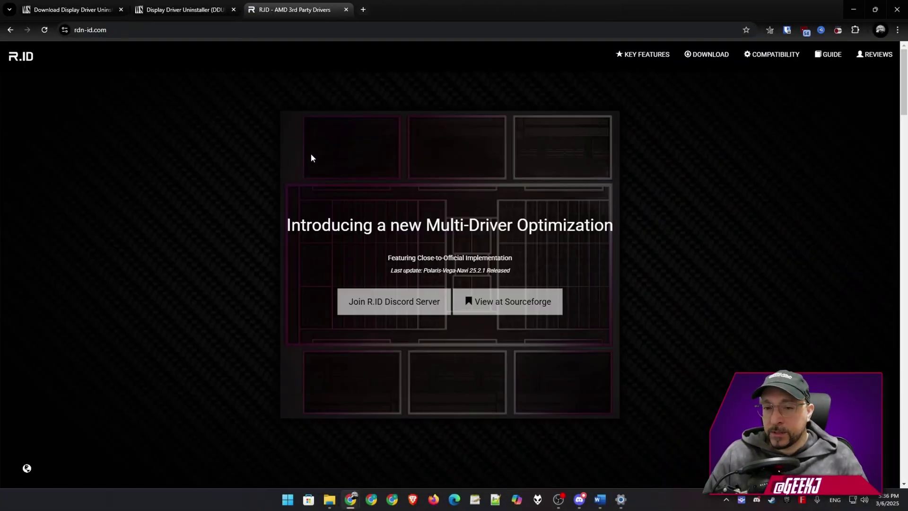
left_click(704, 56)
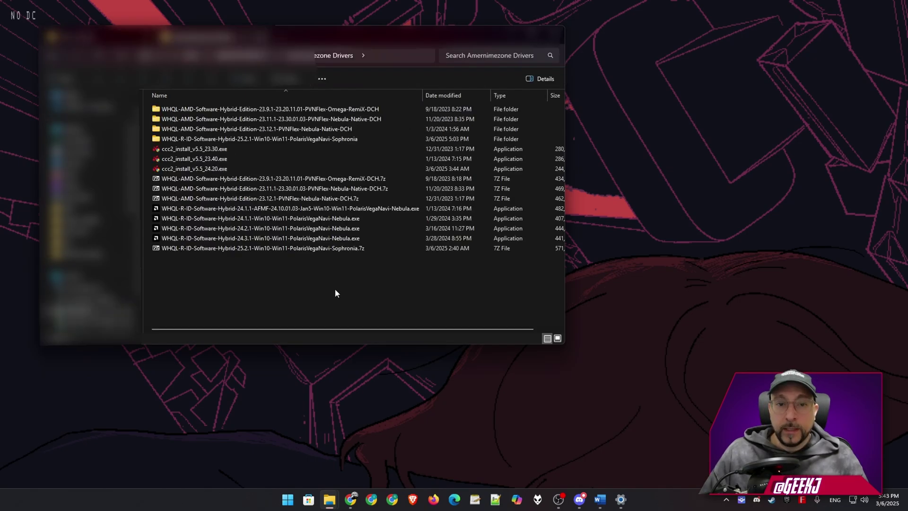
Step: Check the 7-Zip extraction options for the WHQL-R-ID-Software-Hybrid-25.2.1 Sophronia archive
double_click(229, 249)
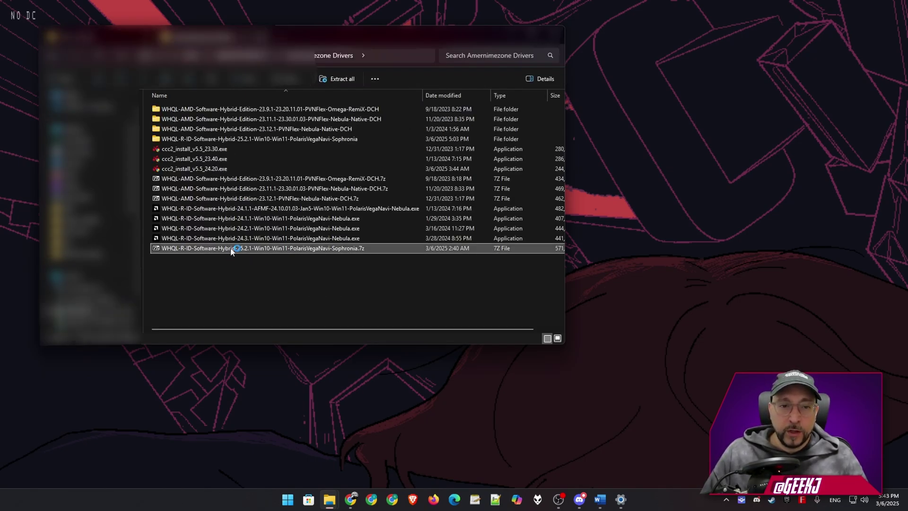
right_click(210, 253)
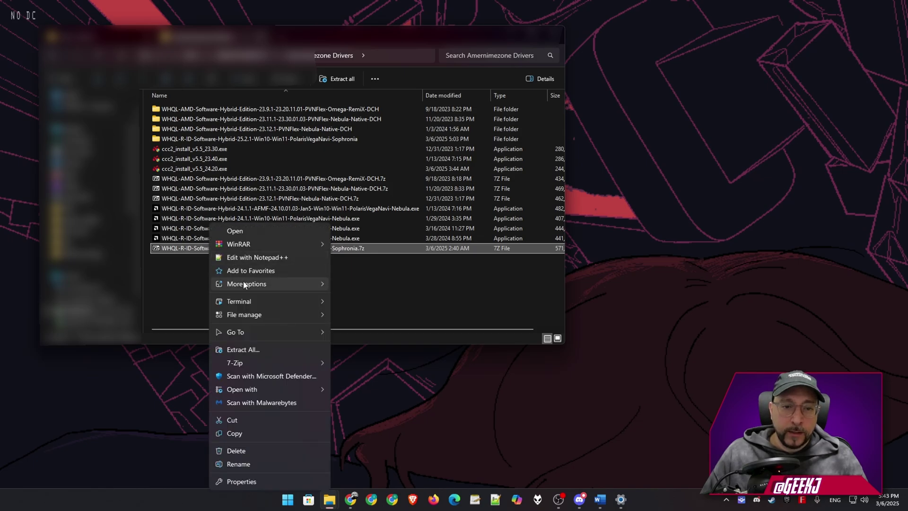
mouse_move(240, 364)
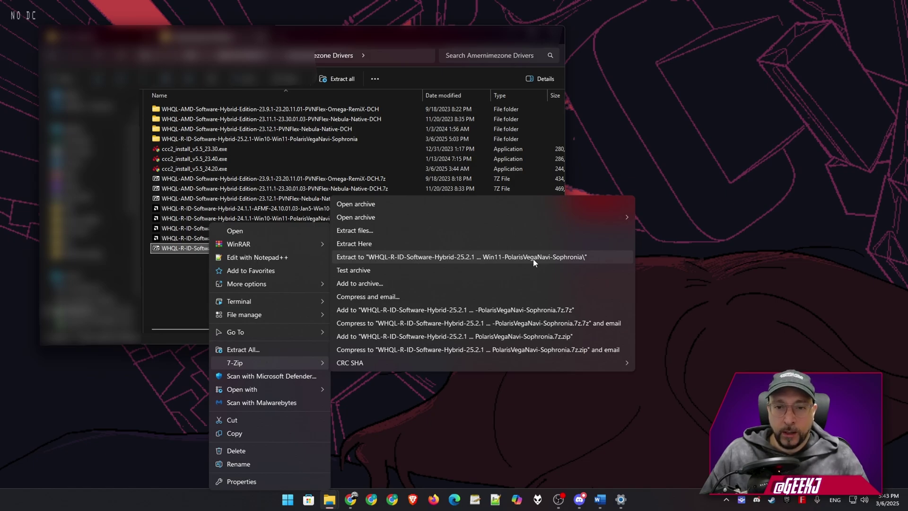
left_click(143, 299)
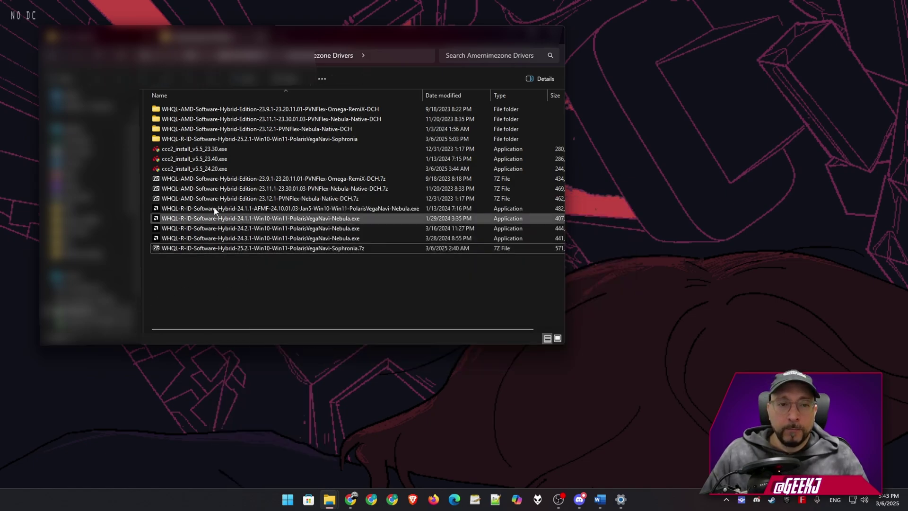
Step: Inspect the extracted WHQL-R-ID-Software-Hybrid-25.2.1 Sophronia folder and create a shortcut to it on the desktop
double_click(263, 140)
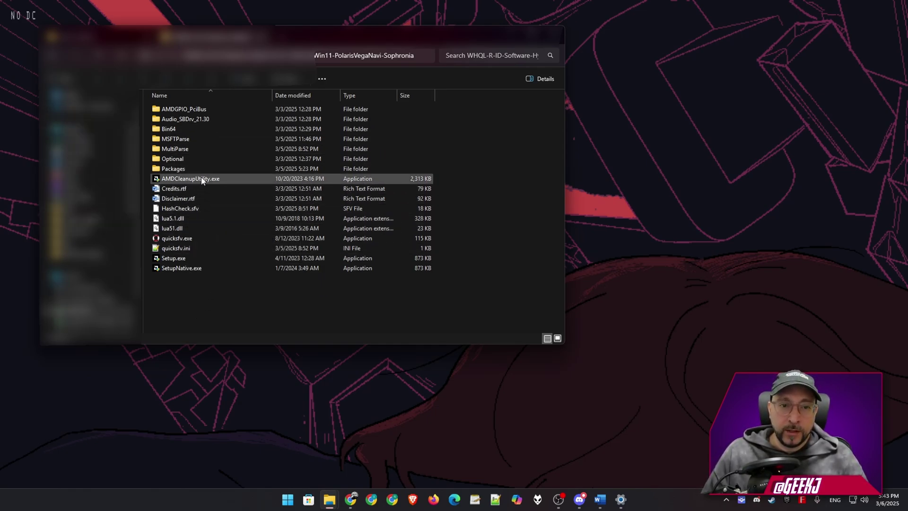
key("alt+Left")
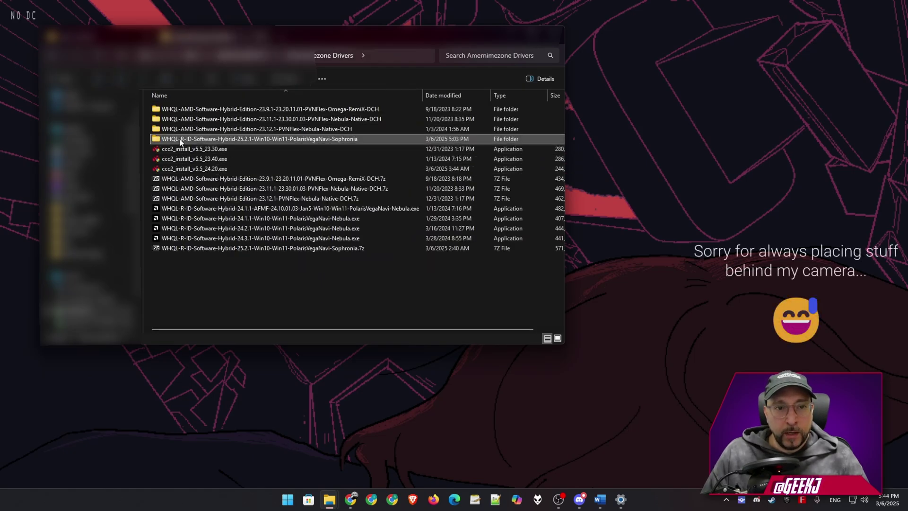
left_click_drag(173, 140, 892, 456)
key("alt+Left")
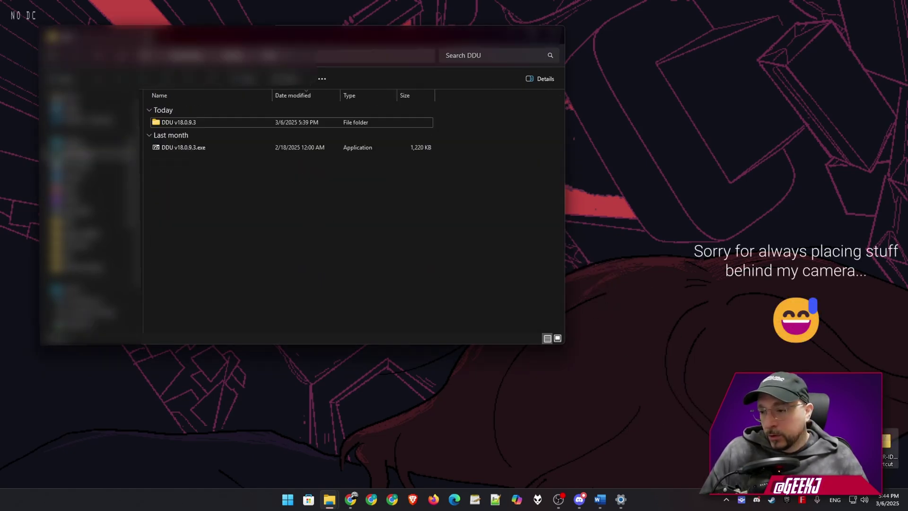
double_click(886, 445)
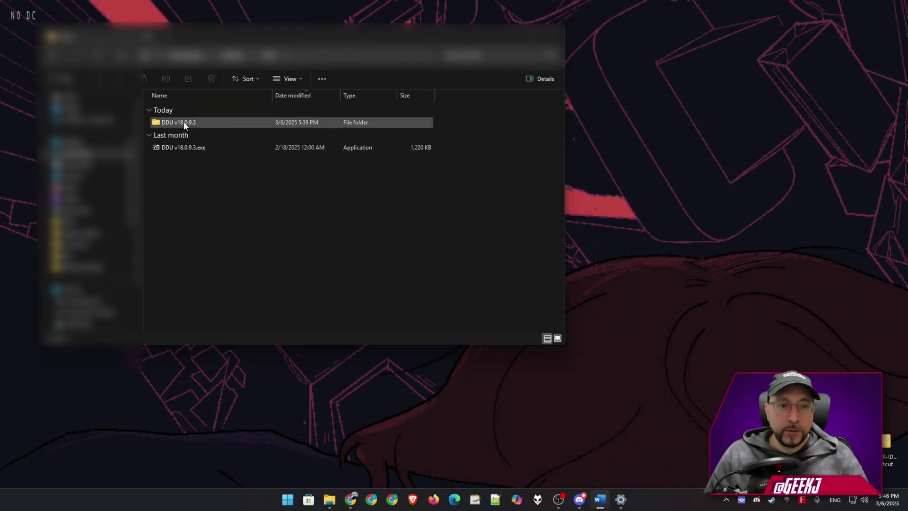
Step: Run Display Driver Uninstaller.exe from the DDU v18.0.9.3 folder as administrator and choose the Safe Mode (Recommended) launch option
double_click(193, 122)
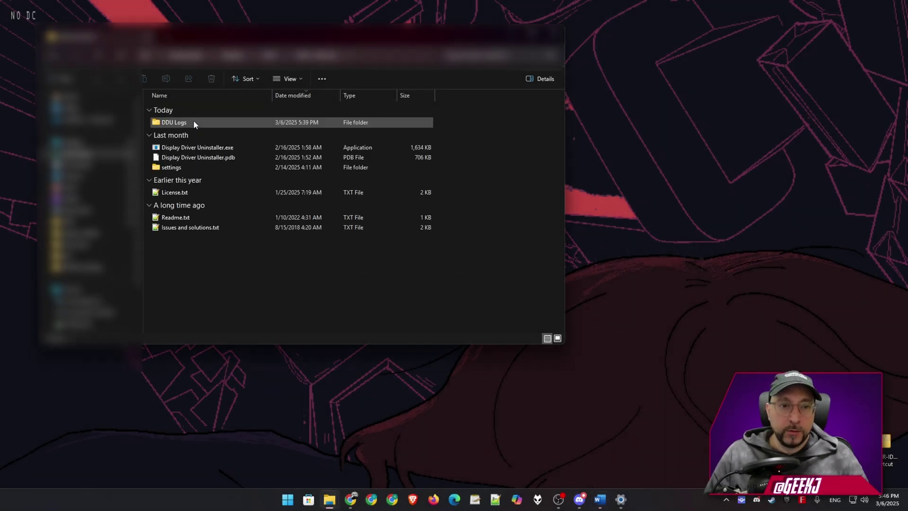
left_click(194, 148)
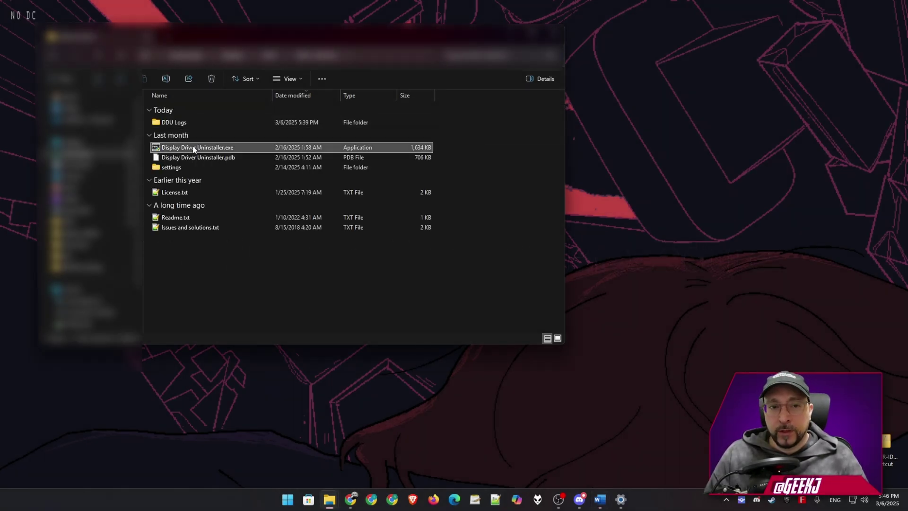
right_click(198, 149)
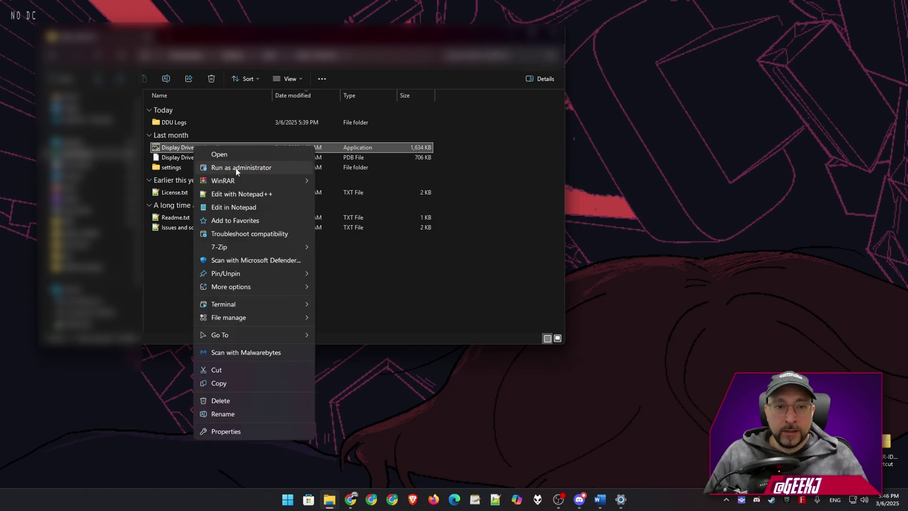
left_click(263, 168)
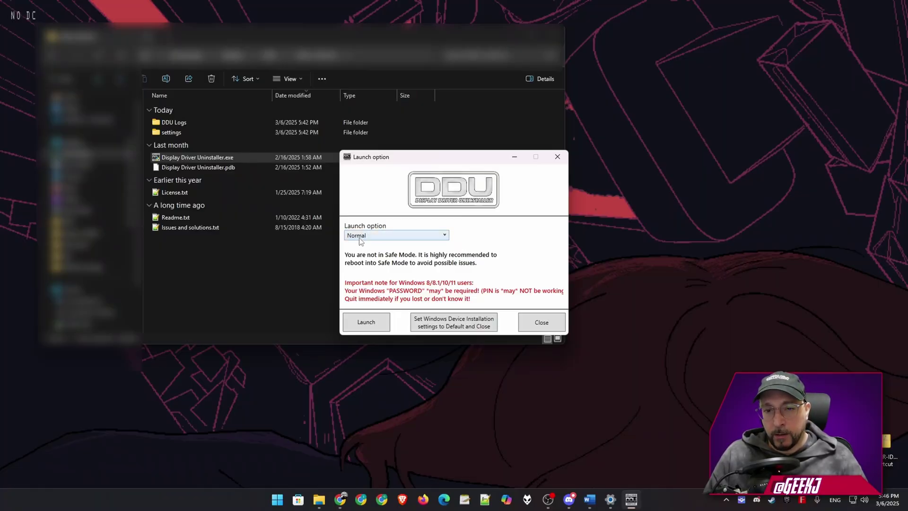
left_click(364, 239)
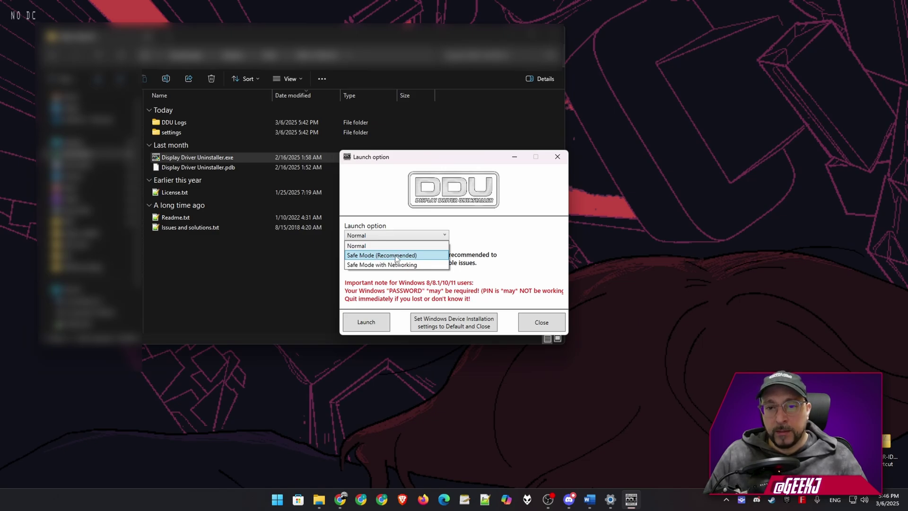
left_click(362, 256)
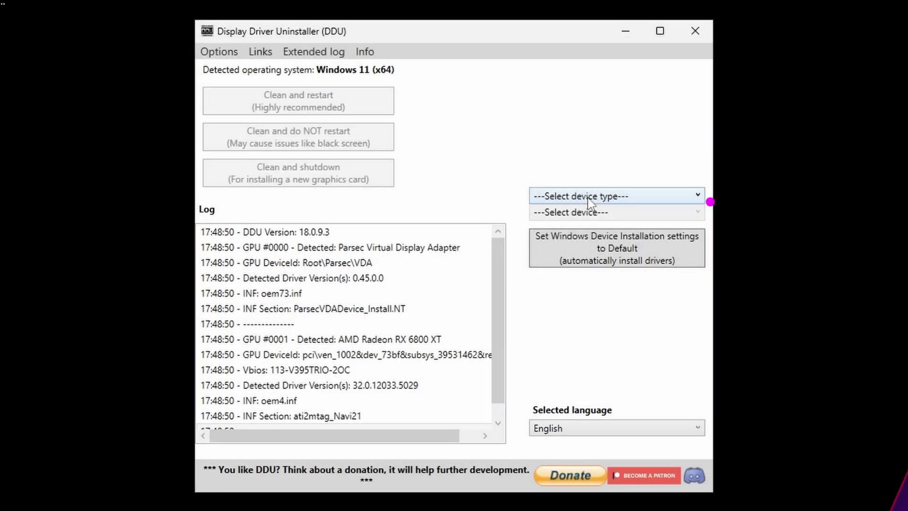
Step: Set the device type to GPU and clean the AMD drivers without restarting the computer
left_click(585, 196)
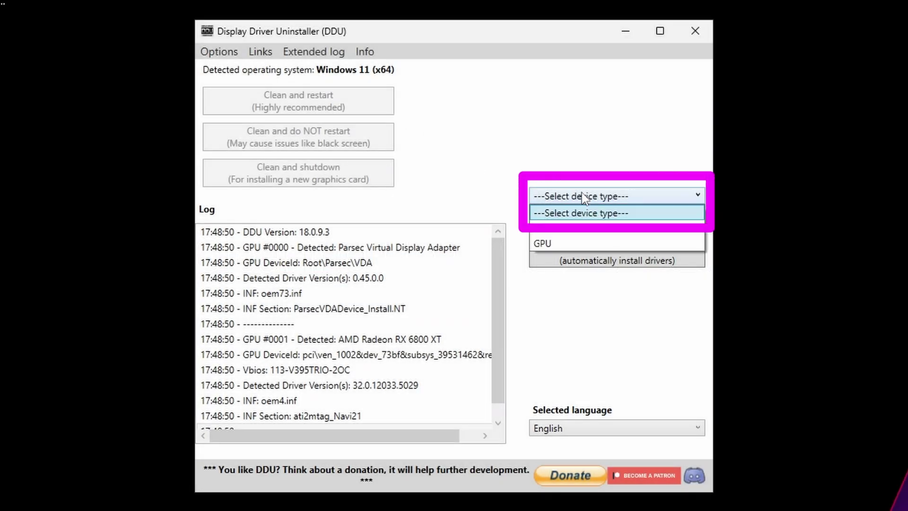
left_click(574, 242)
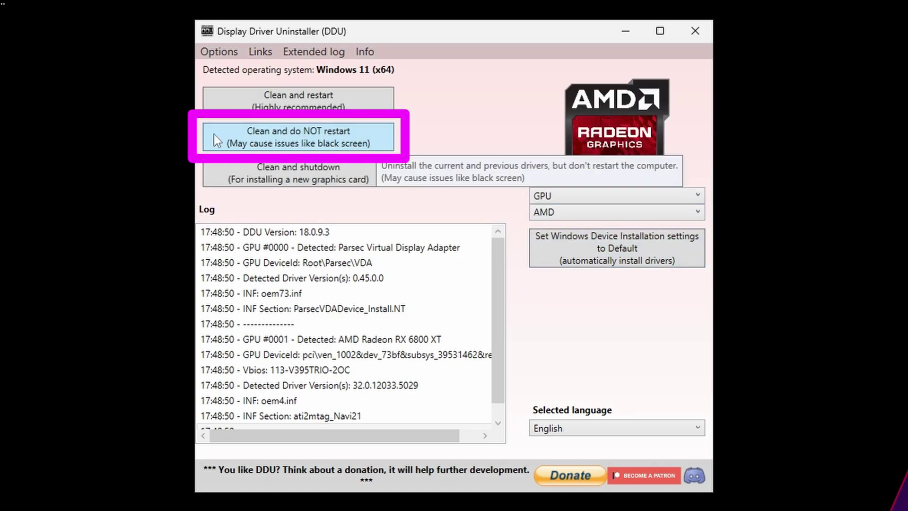
left_click(246, 135)
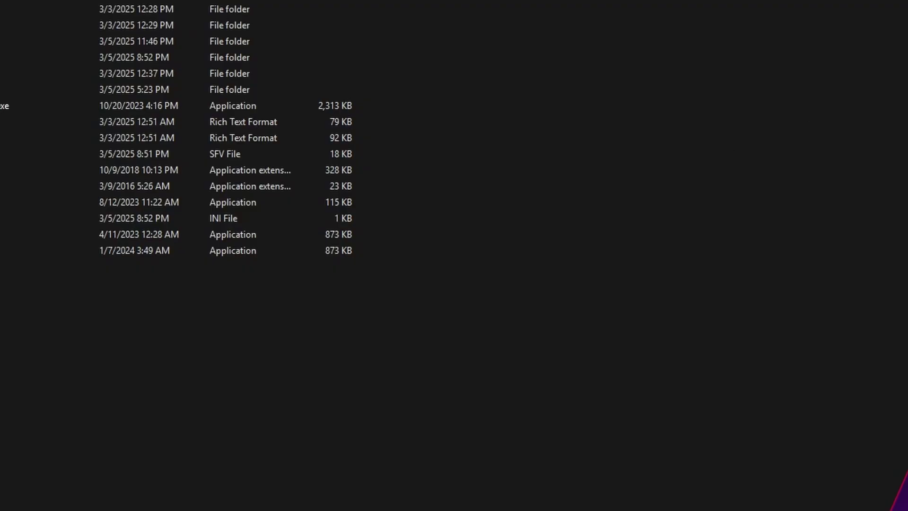
Step: Switch to the extracted driver folder, run Setup.exe and disable the installer's music
key("alt+Tab")
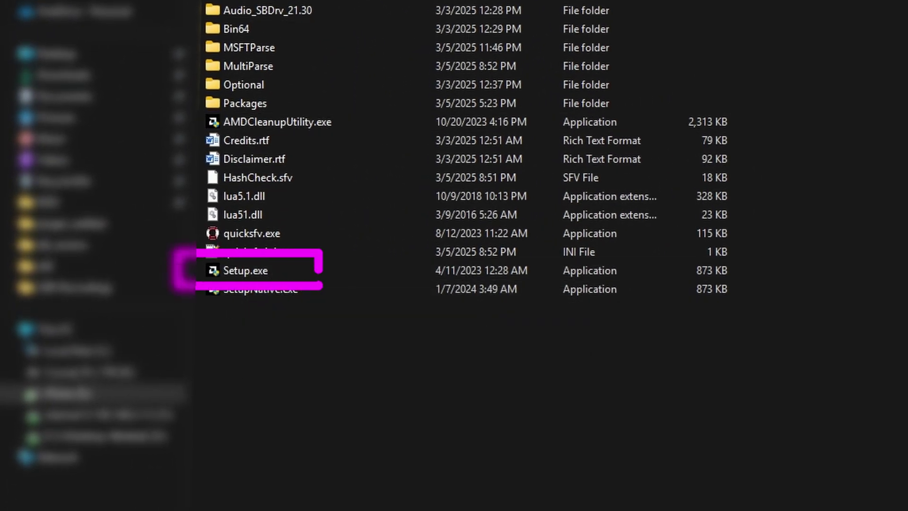
double_click(246, 270)
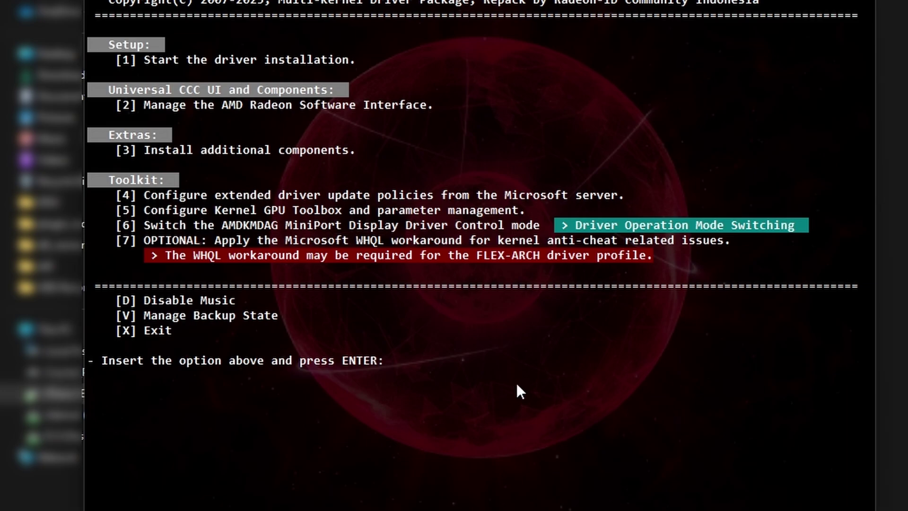
type("d")
key("Return")
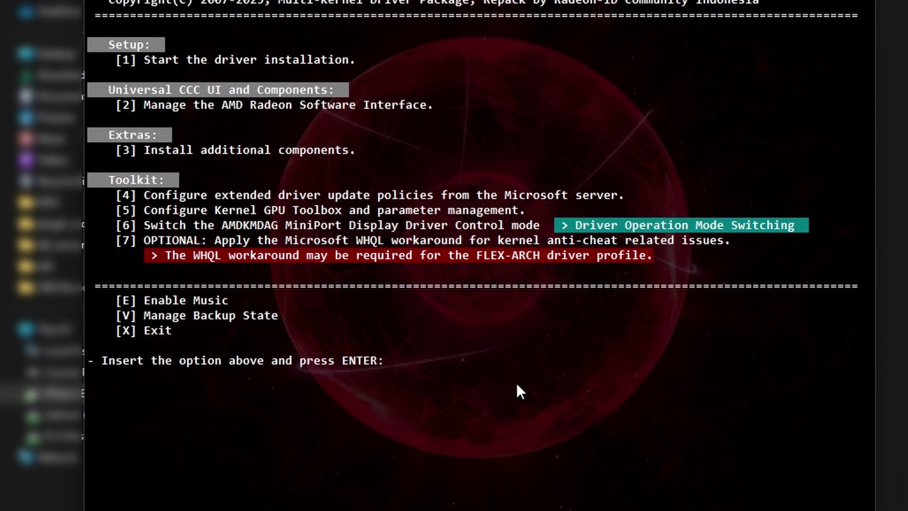
Step: Start the driver installation with the Standard Profile and open the list of driver presets
type("1")
key("Return")
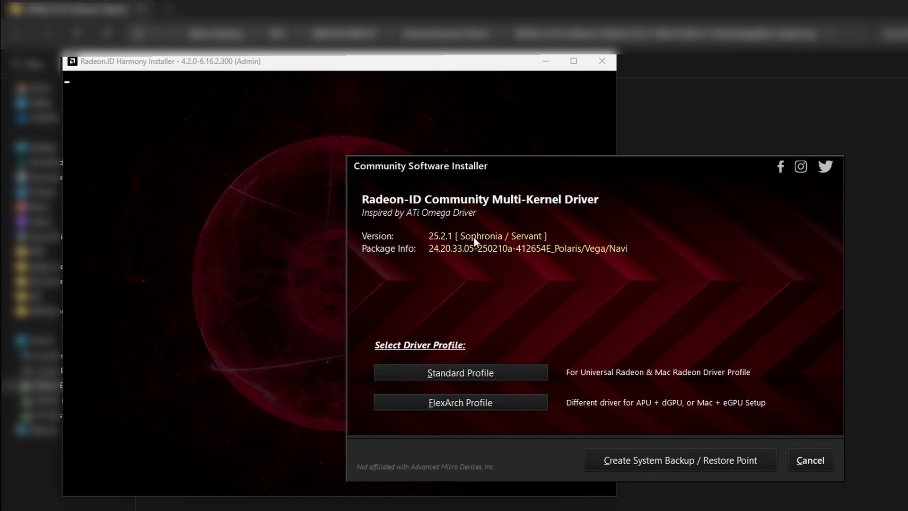
left_click(482, 375)
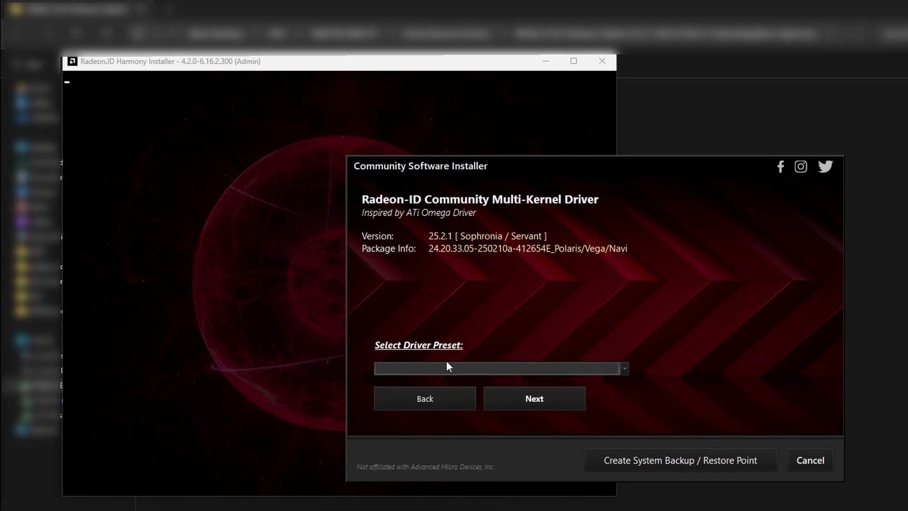
left_click(612, 369)
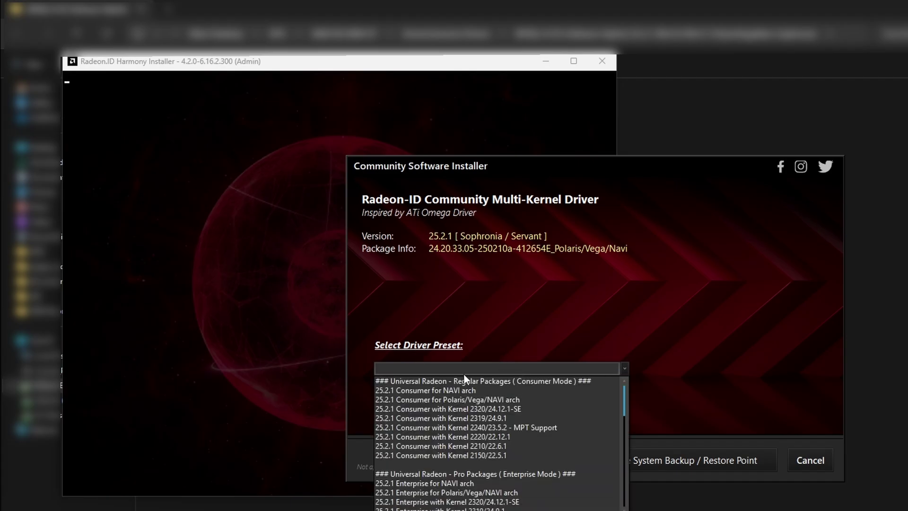
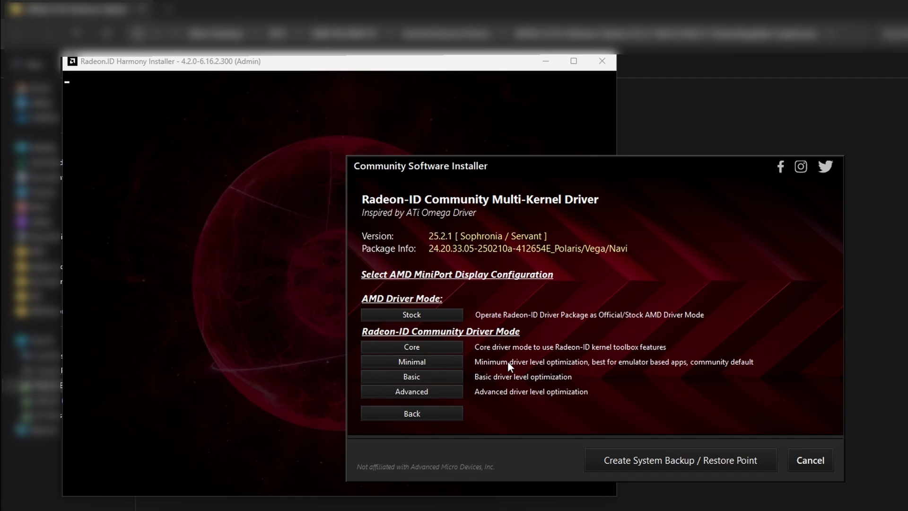
Step: Choose the Minimal community driver mode and reset the kernel parameters to Factory AMD
left_click(440, 362)
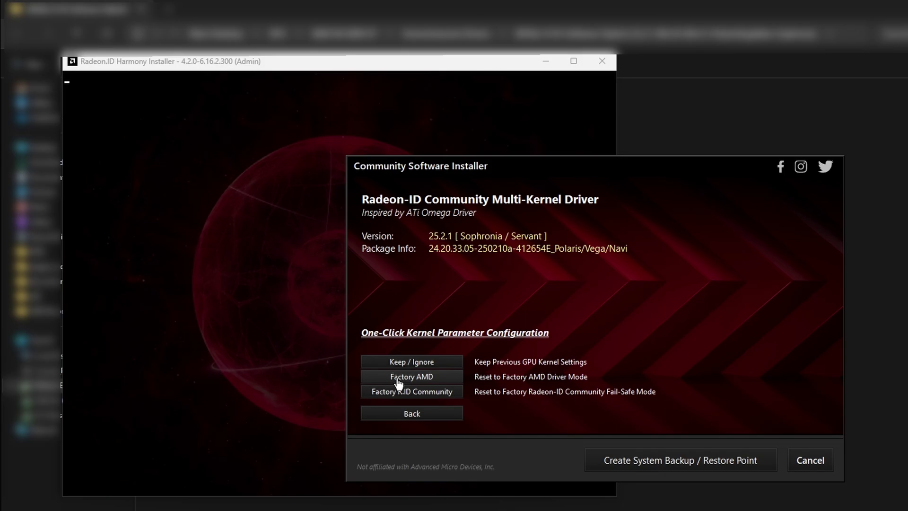
left_click(396, 376)
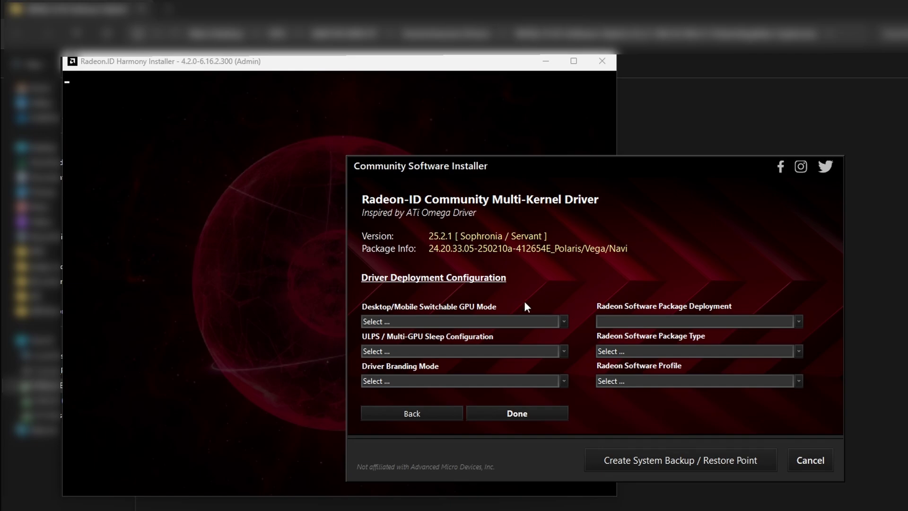
Step: Set the switchable GPU mode and ULPS configuration to AMD Default, and the driver branding mode to Adrenalin (Red)
left_click(547, 321)
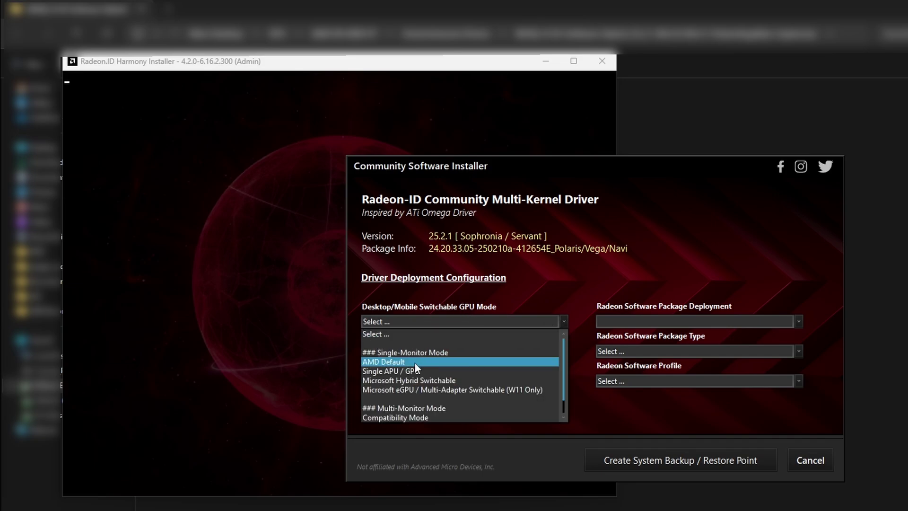
left_click(415, 362)
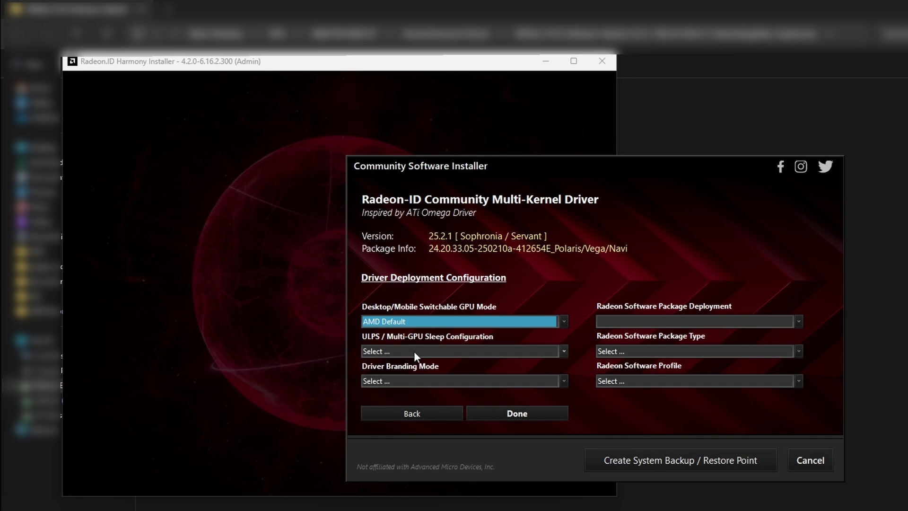
left_click(418, 351)
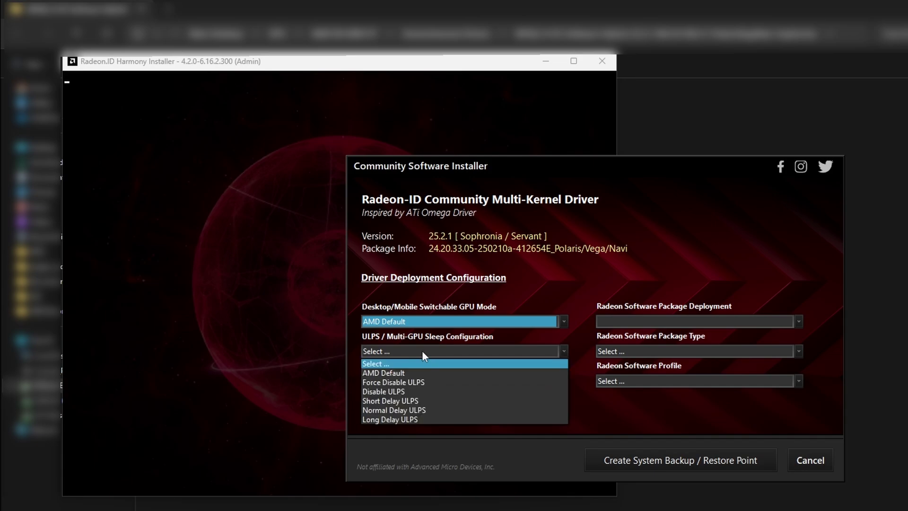
left_click(402, 373)
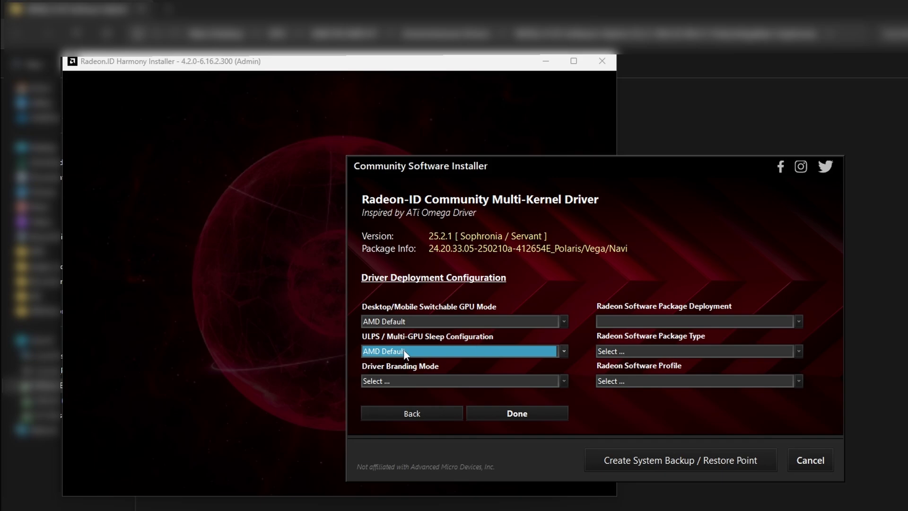
left_click(392, 381)
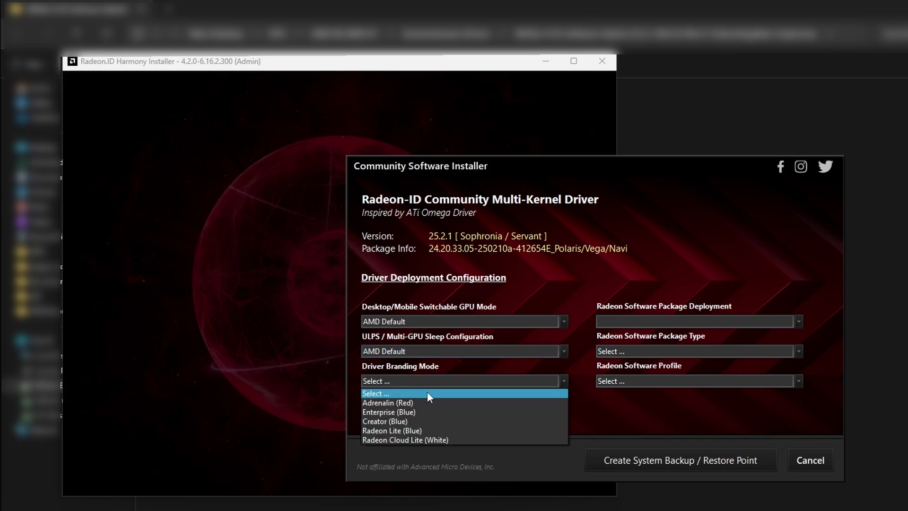
left_click(422, 402)
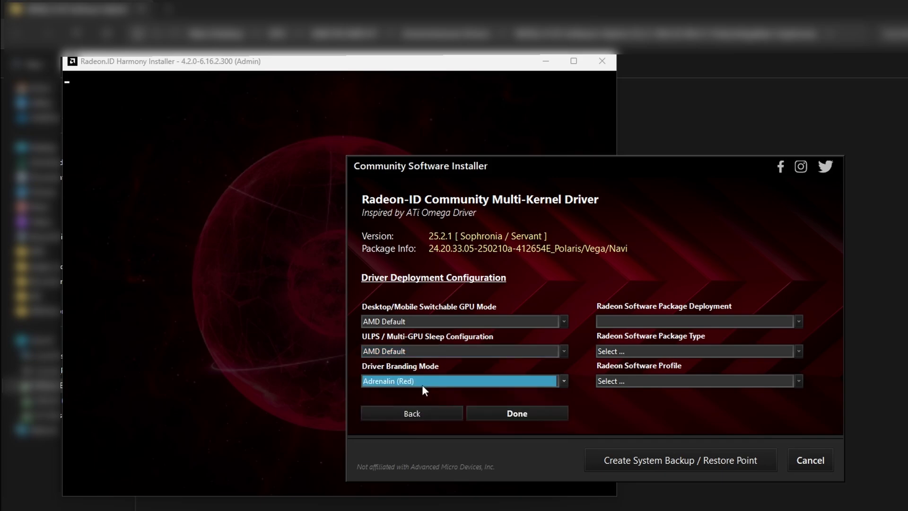
Step: Configure Radeon Software as Universal CCC Install 2410, Classic CCC - With Relive DVR and VR Addons, Advanced profile, and finish the deployment configuration
left_click(798, 321)
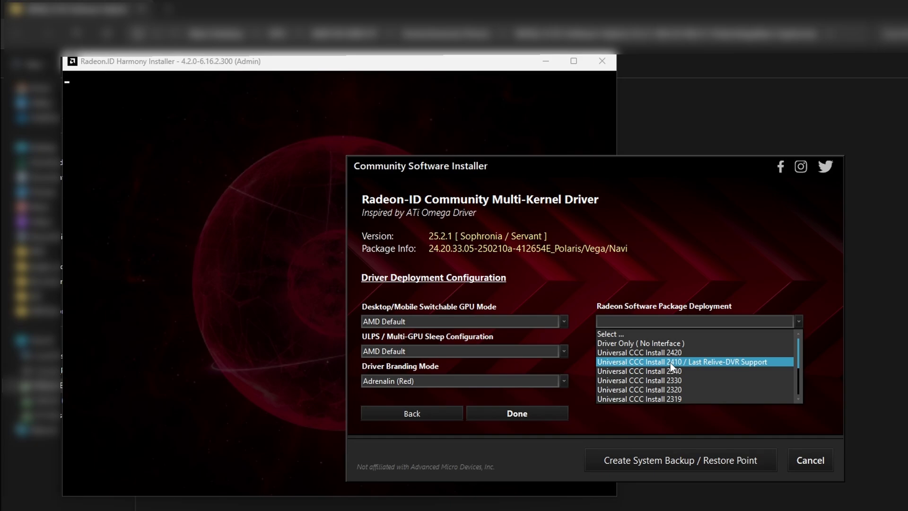
left_click(671, 363)
left_click(668, 351)
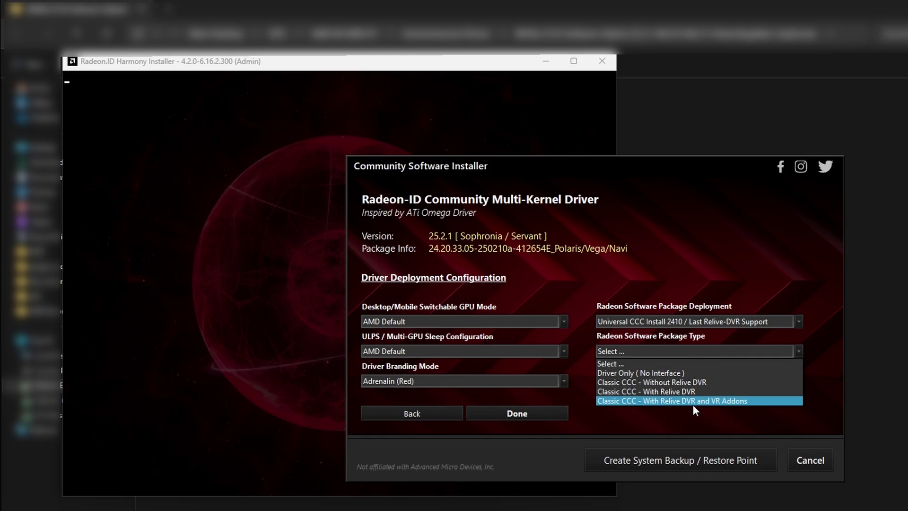
left_click(717, 402)
left_click(654, 381)
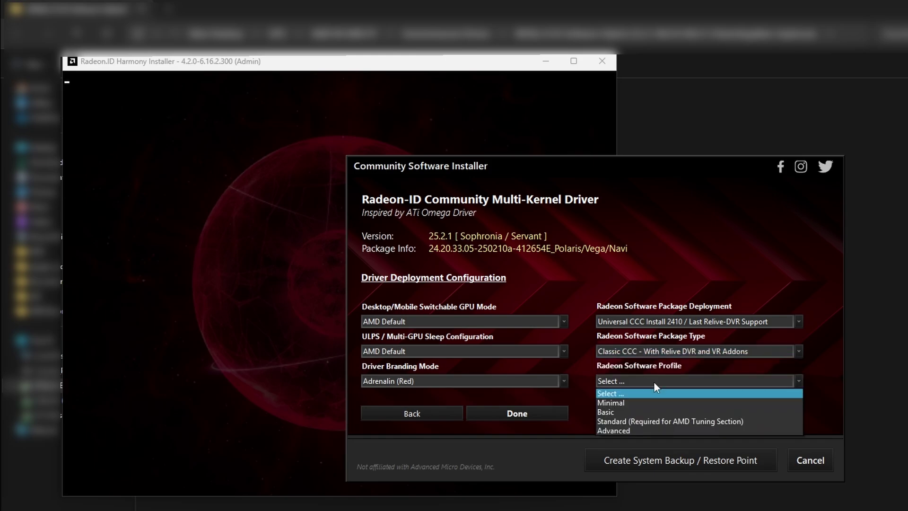
left_click(620, 430)
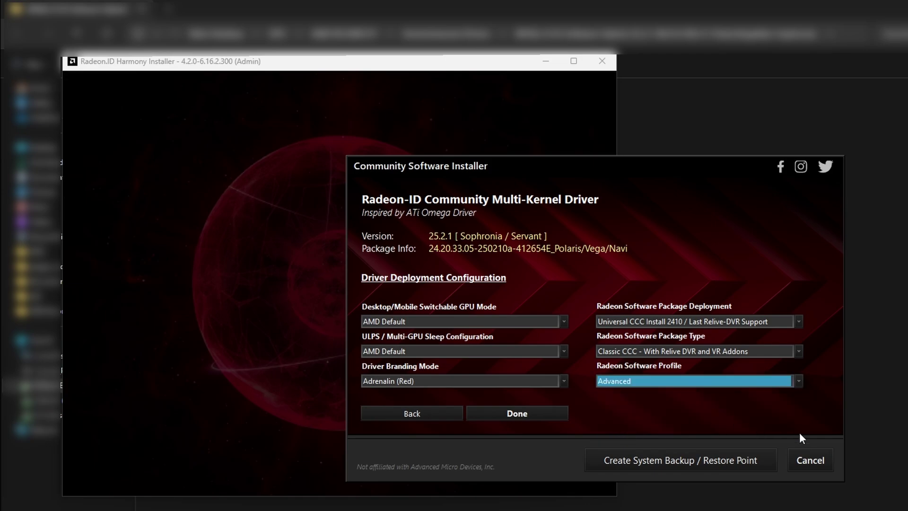
left_click(521, 416)
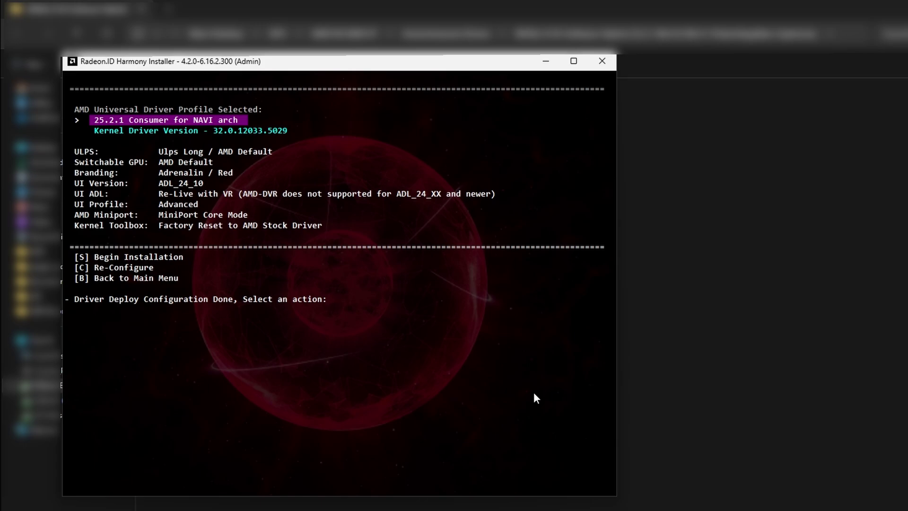
Step: Begin the driver installation using the Microsoft native device installer method
type("s")
key("Return")
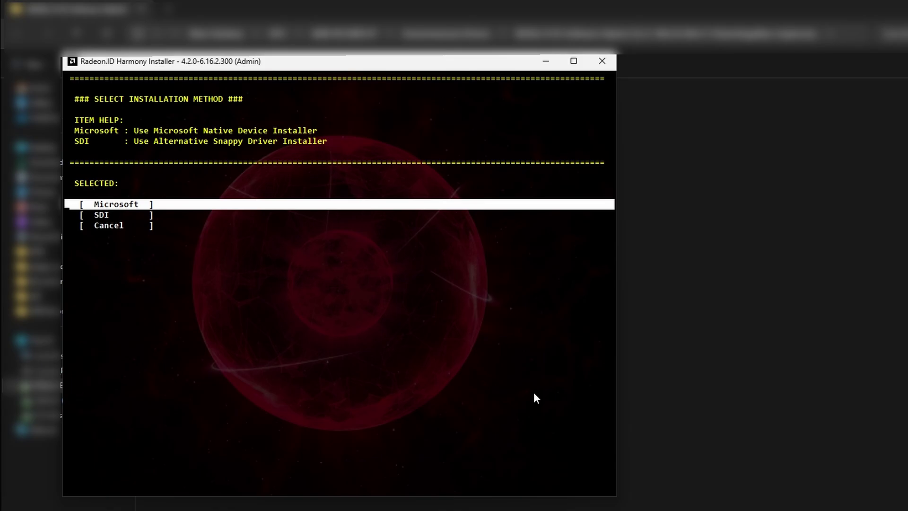
key("Return")
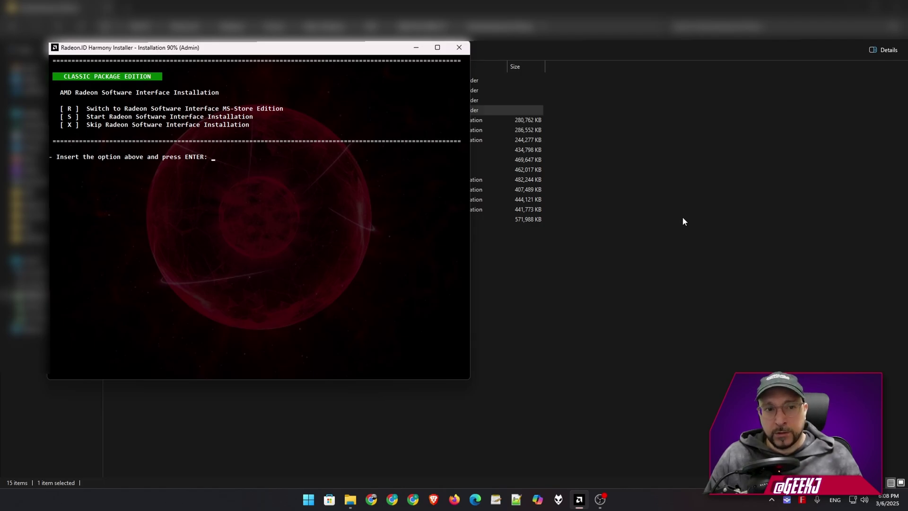
Step: Install the classic Radeon Software interface and close the completed ccc2_install setup
type("s")
key("Return")
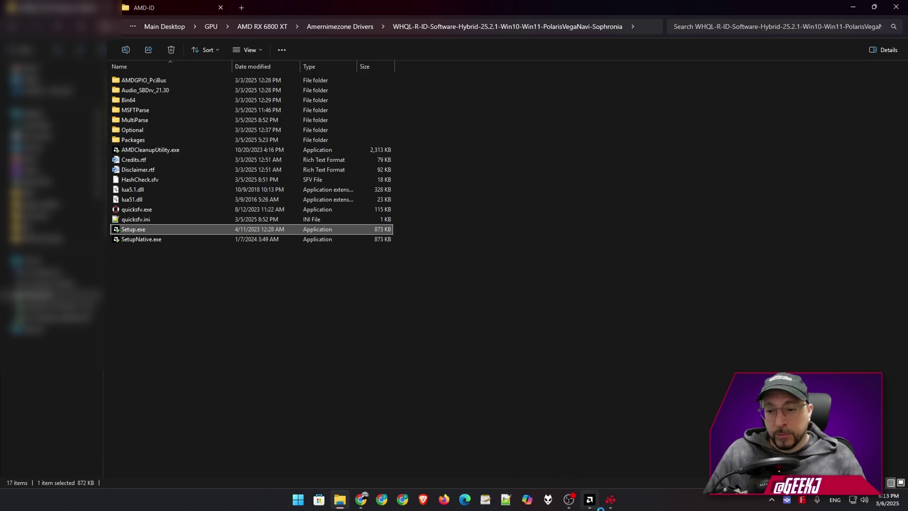
left_click(611, 499)
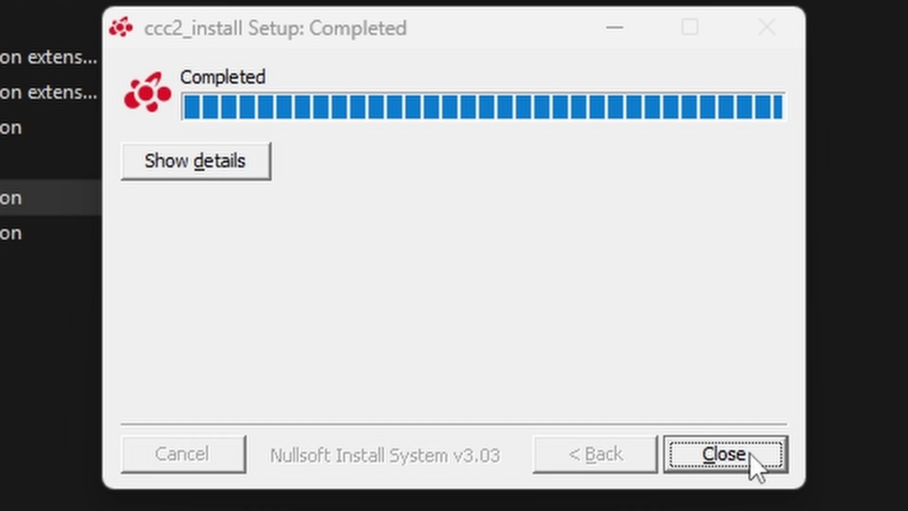
left_click(724, 454)
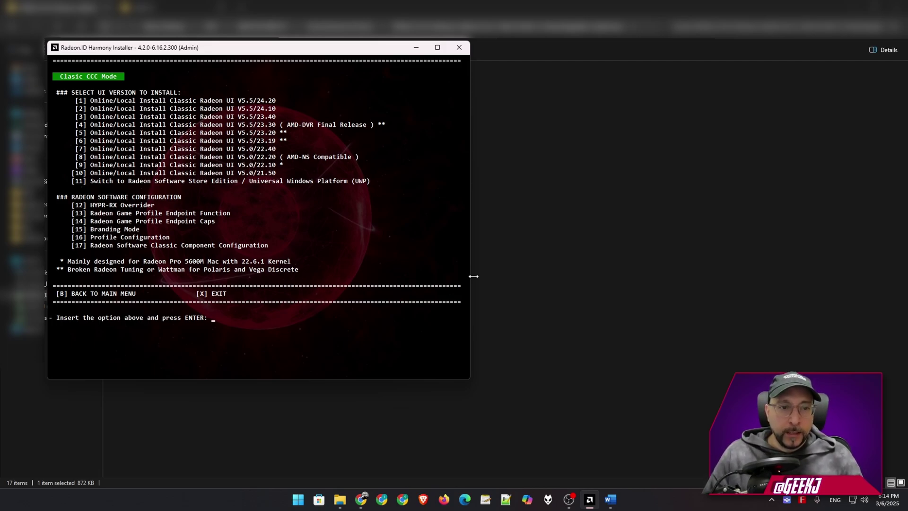
Step: Apply HYPR-RX MODE 2 with the HYPR-RX Overrider
type("12")
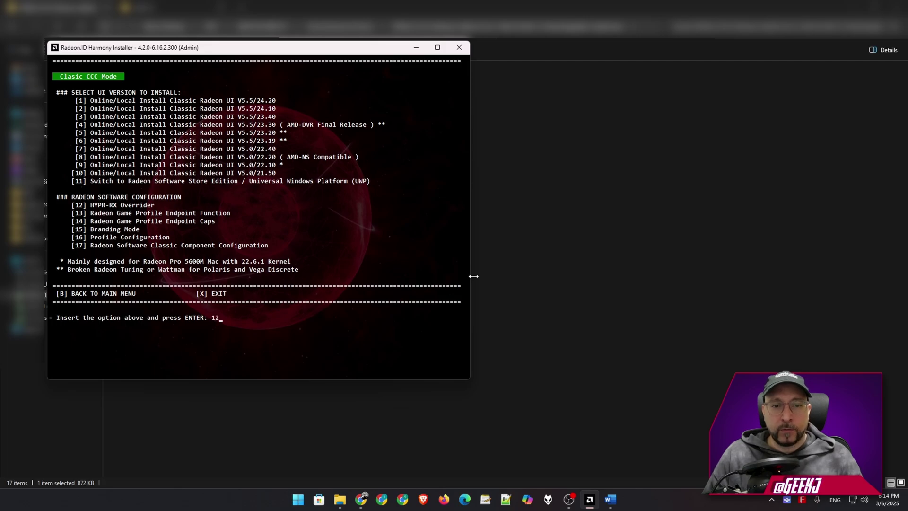
key("Return")
key("Down")
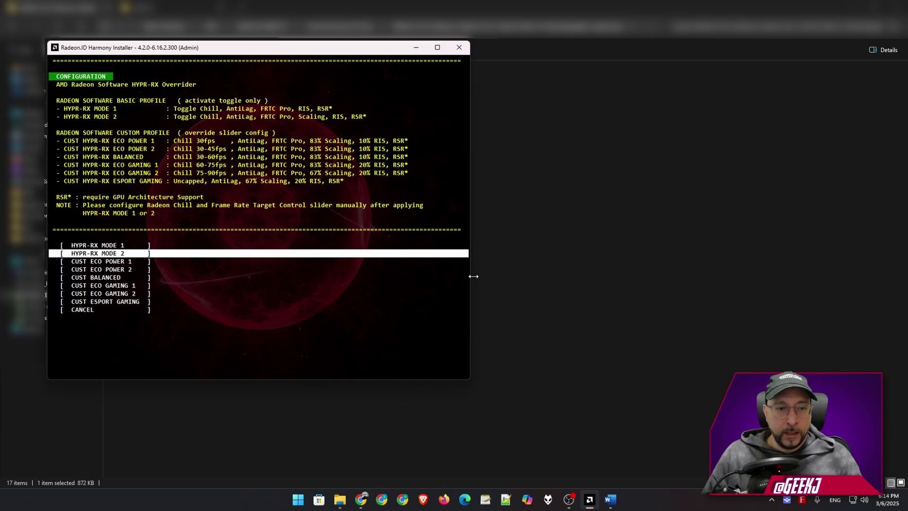
key("Return")
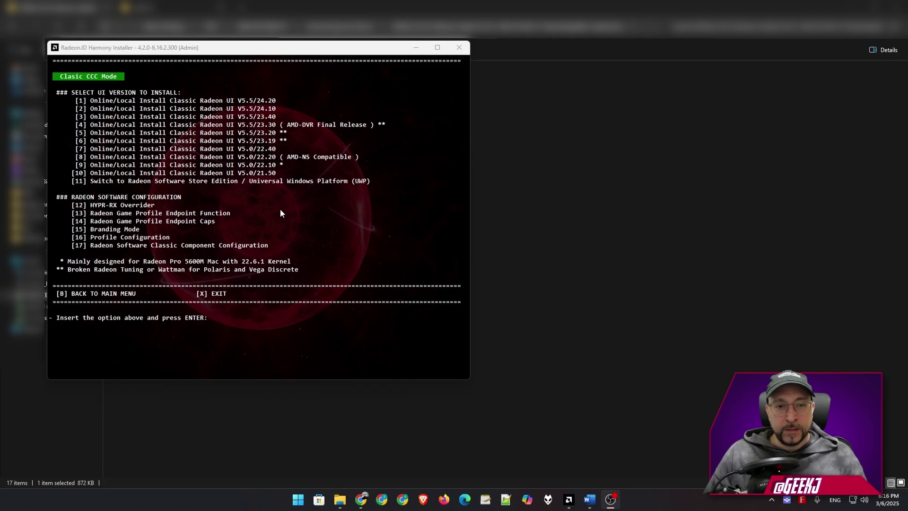
Step: Return to the installer's main menu and start the optional Microsoft WHQL workaround for kernel anti-cheat issues
left_click(287, 342)
type("b")
key("Return")
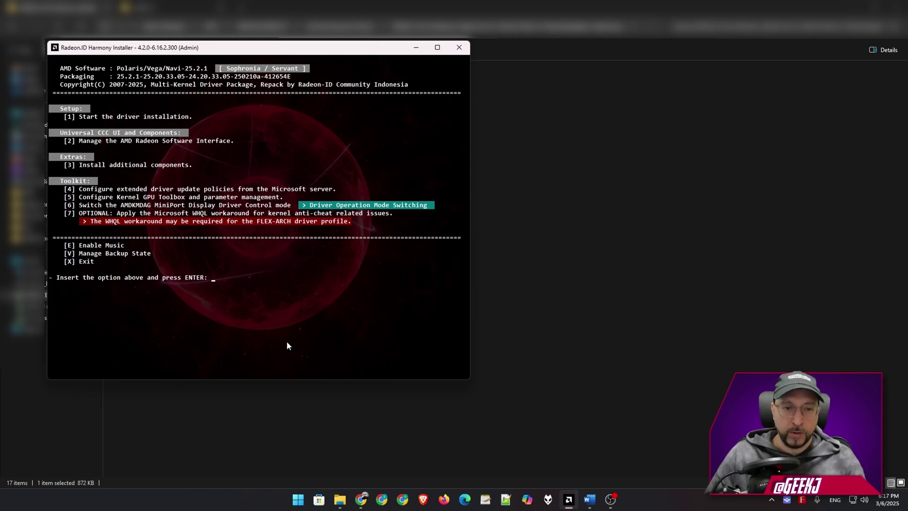
type("7")
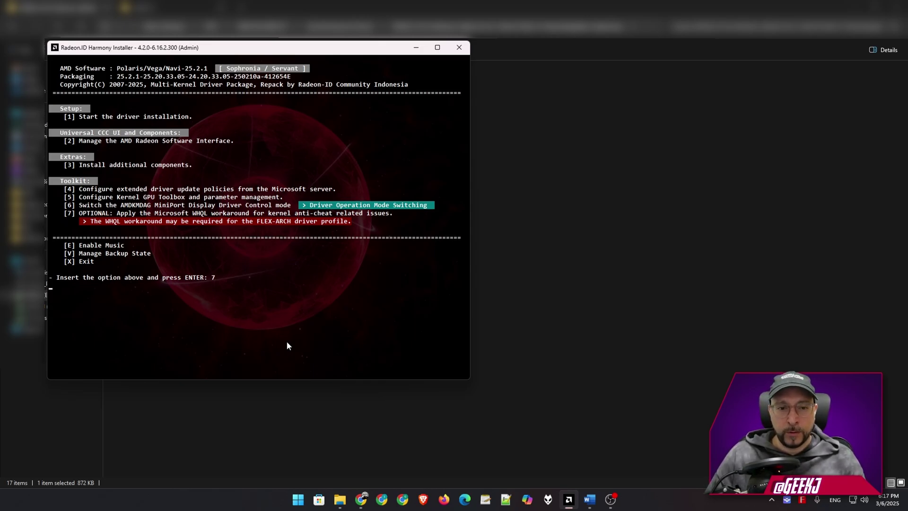
key("Return")
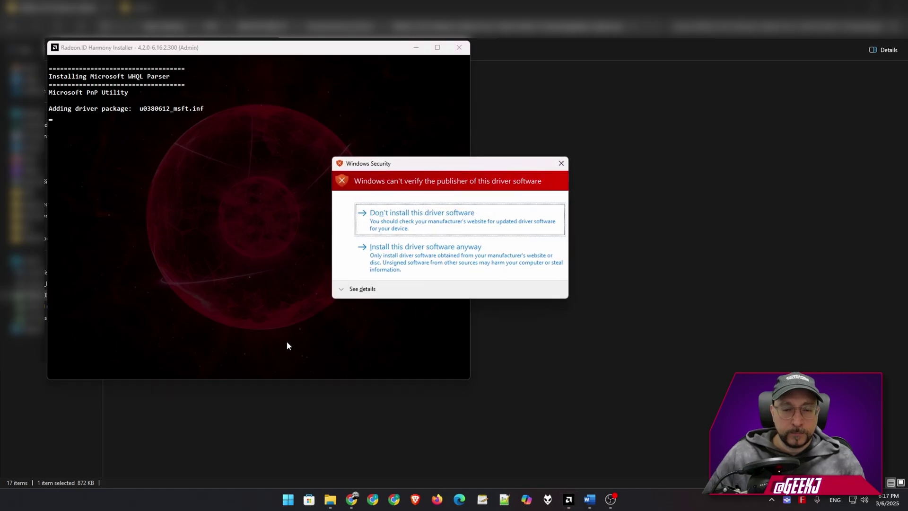
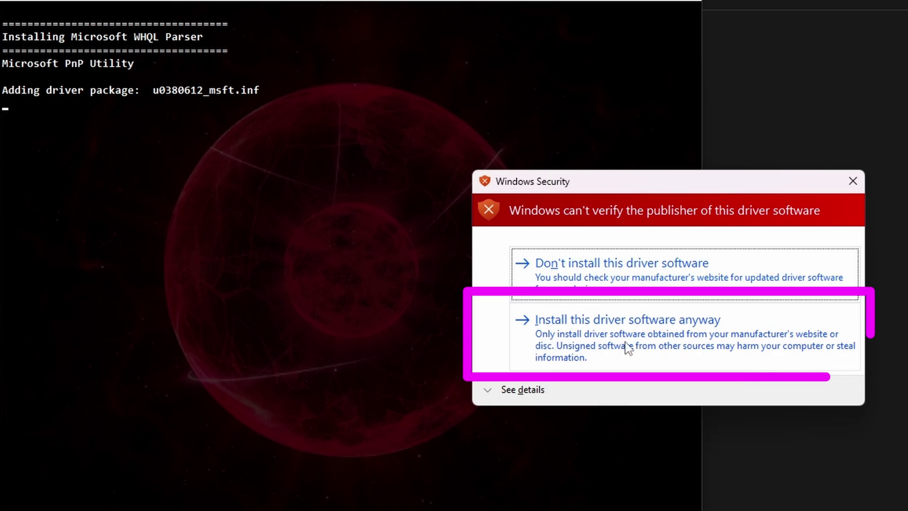
Step: Allow every unverified WHQL workaround driver package to install anyway, and exit the Radeon-ID installer
left_click(644, 347)
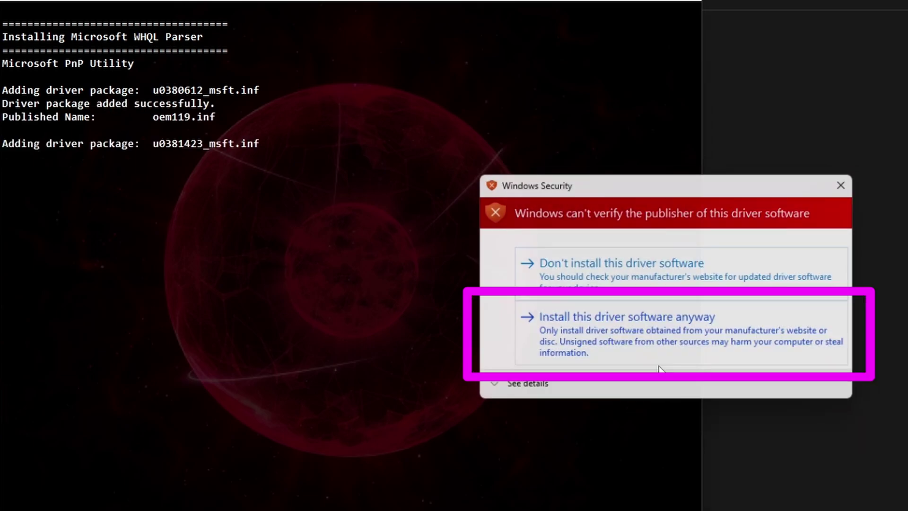
left_click(627, 352)
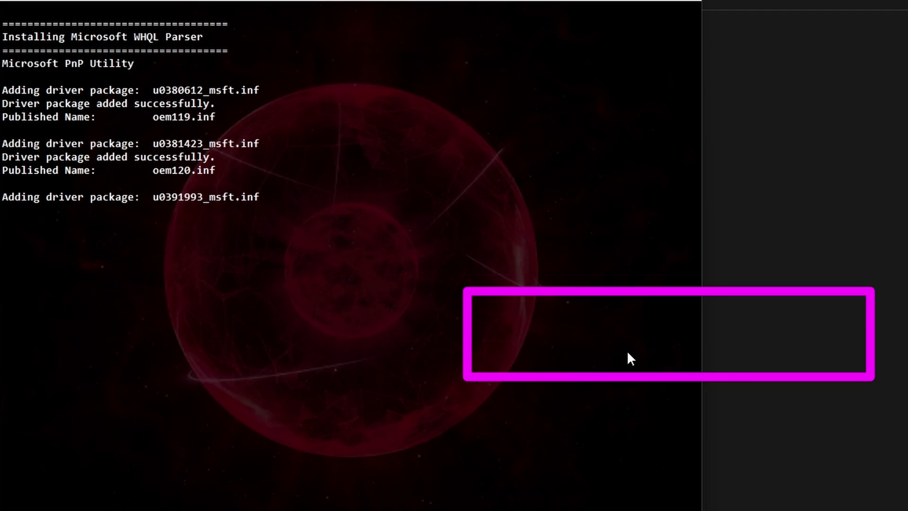
left_click(628, 355)
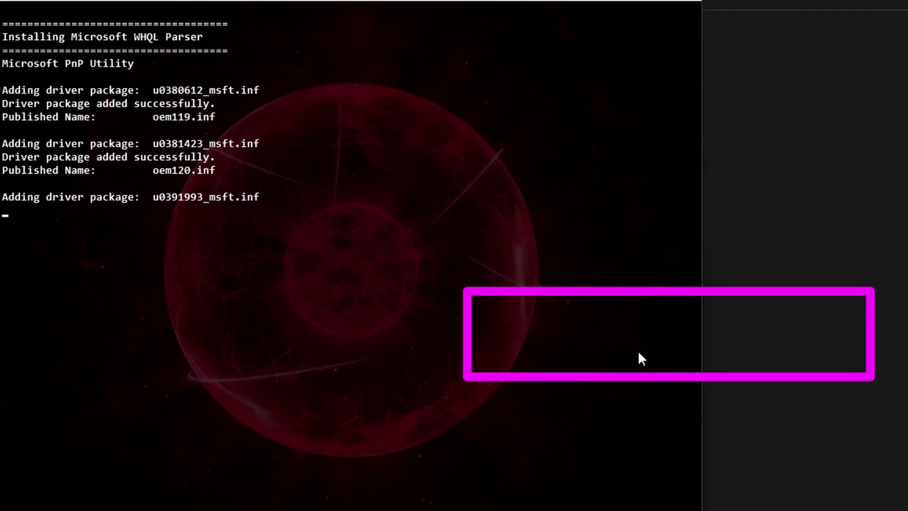
left_click(680, 352)
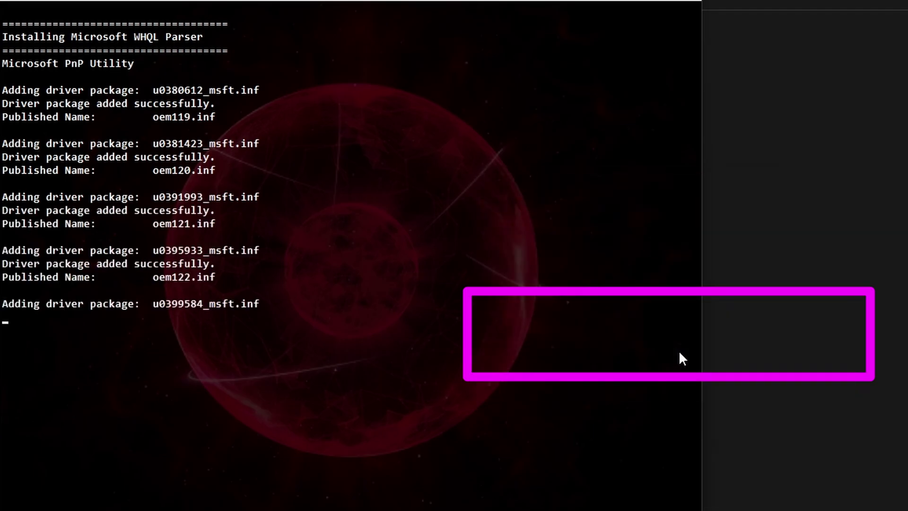
left_click(680, 353)
left_click(679, 354)
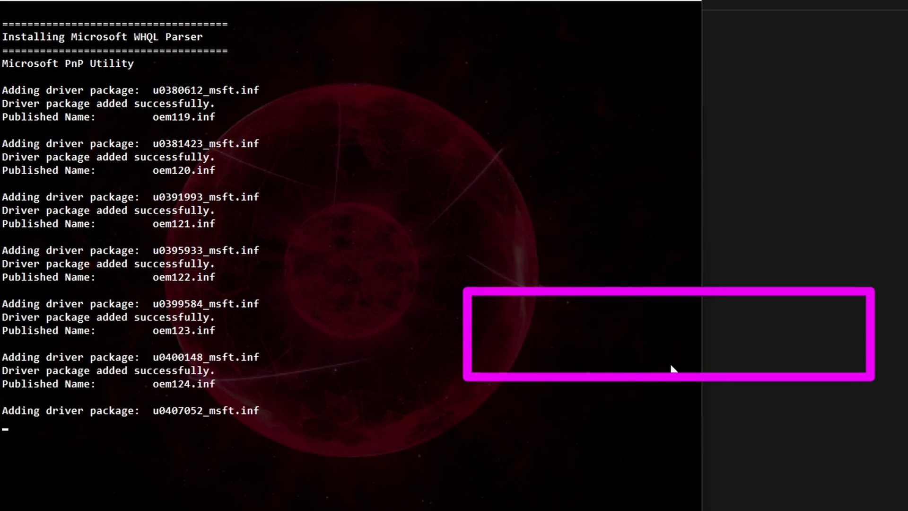
left_click(680, 354)
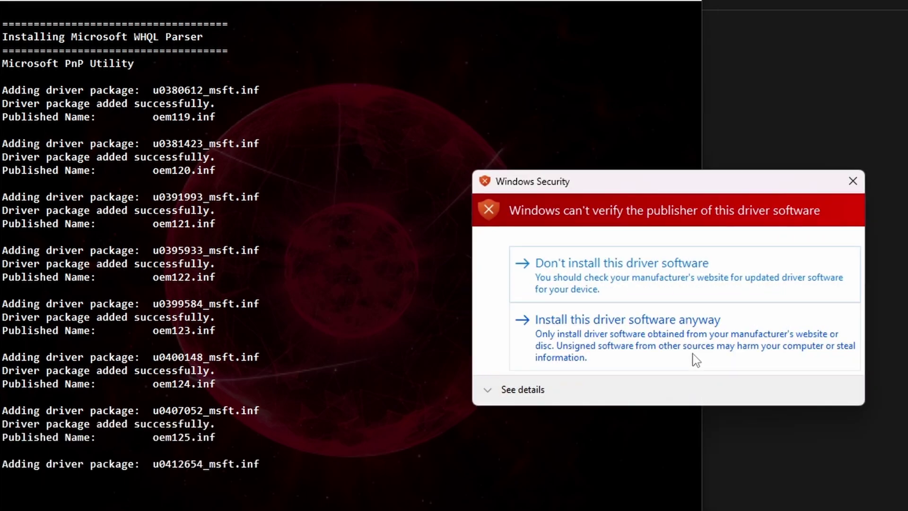
left_click(693, 353)
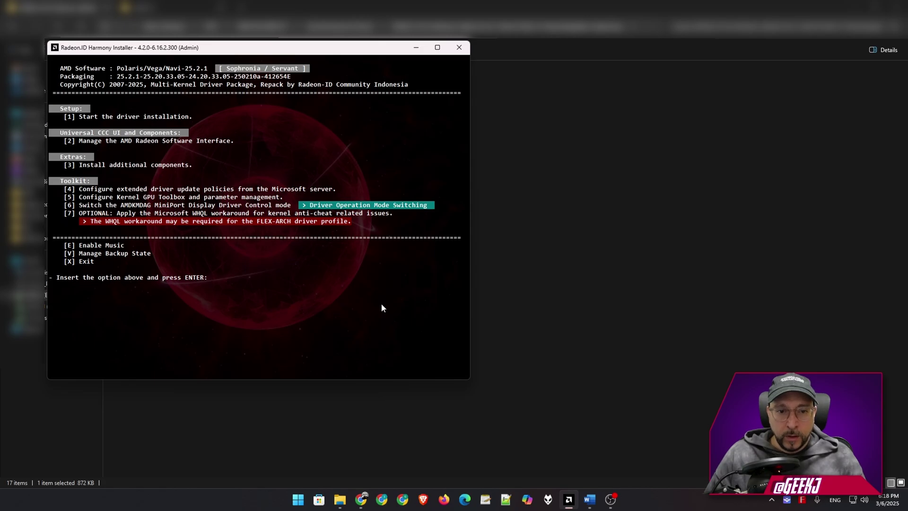
type("x")
key("Return")
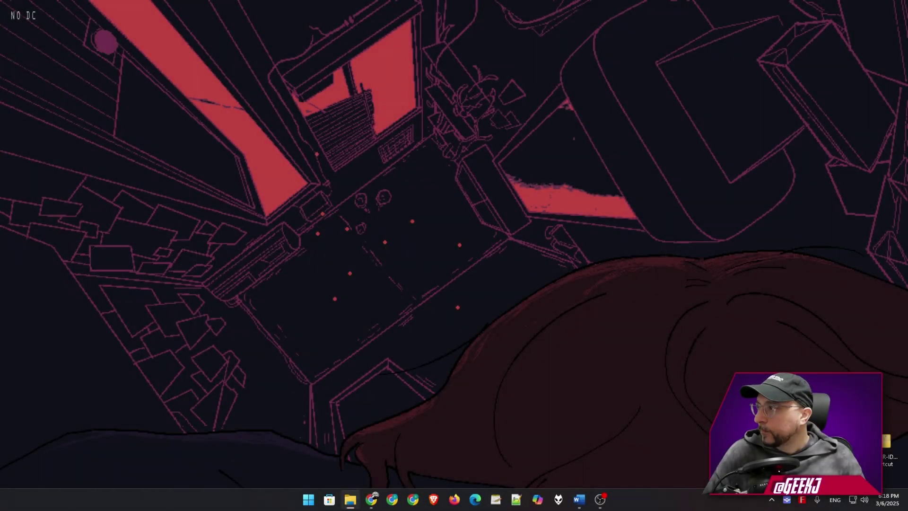
Step: Open AMD Software: Adrenalin Edition from the desktop, skipping its quick setup, and clear all its notifications
right_click(378, 164)
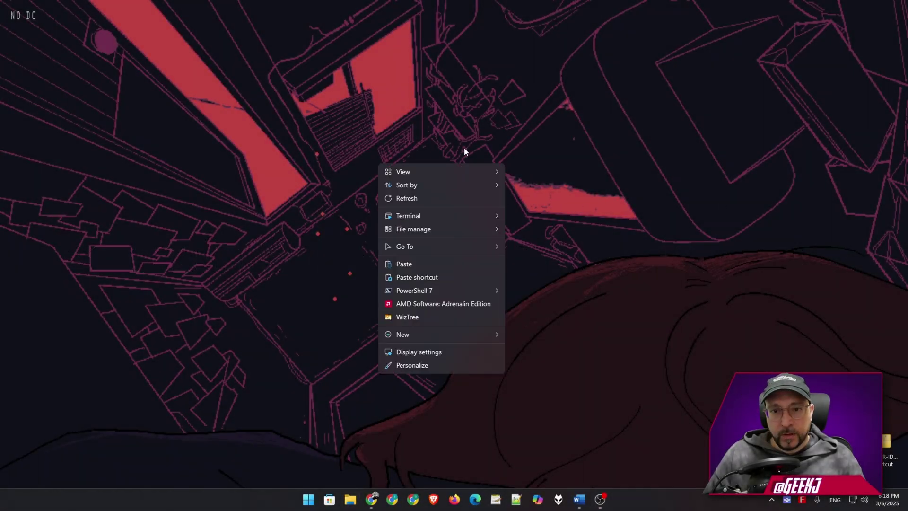
left_click(436, 304)
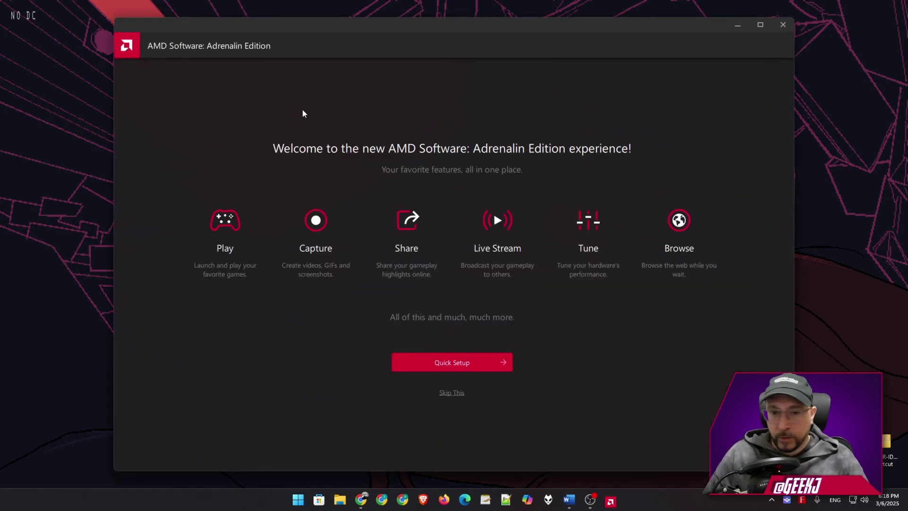
left_click(451, 396)
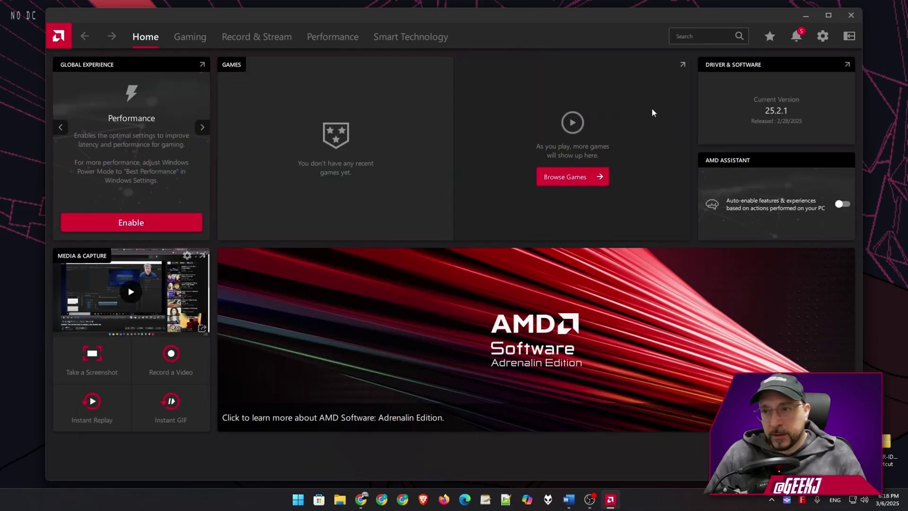
left_click(796, 36)
left_click(817, 78)
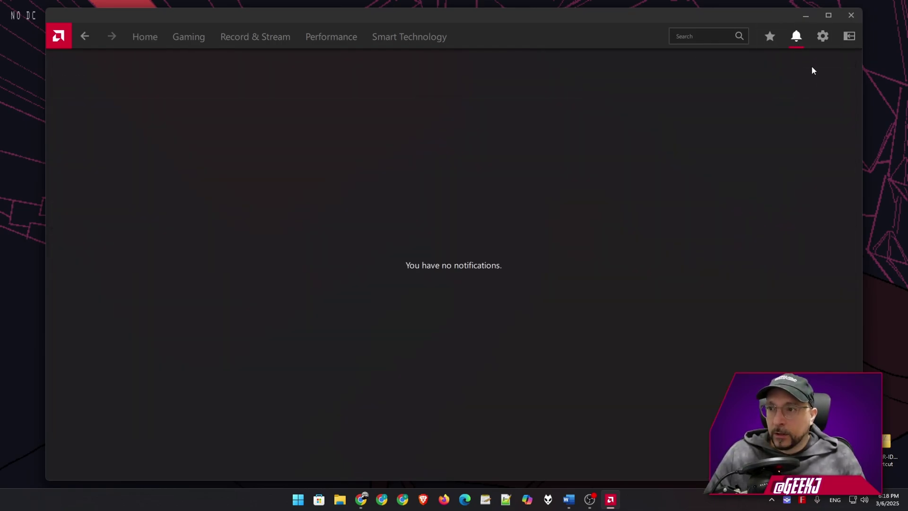
Step: Disable In-Game Overlay, System Tray Menu, Toast Notifications and Tutorials in the general preferences, keeping Animation & Effects disabled
left_click(820, 37)
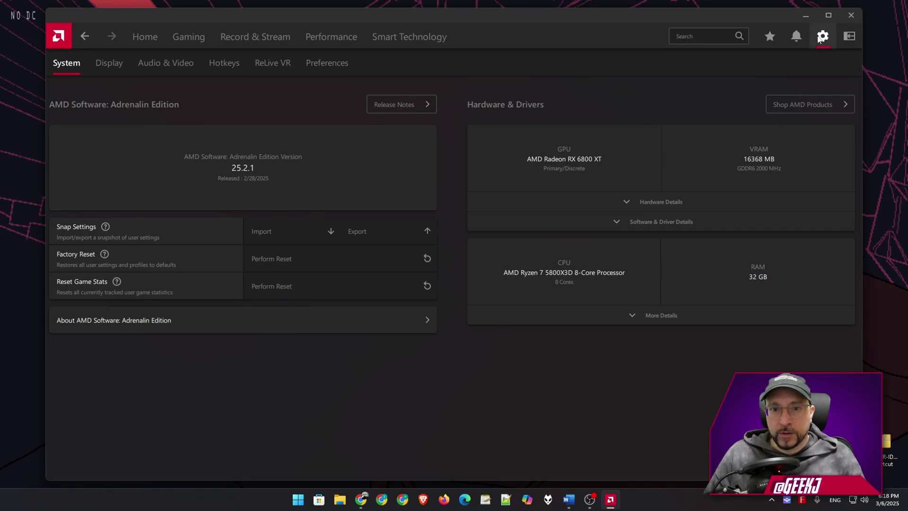
left_click(329, 63)
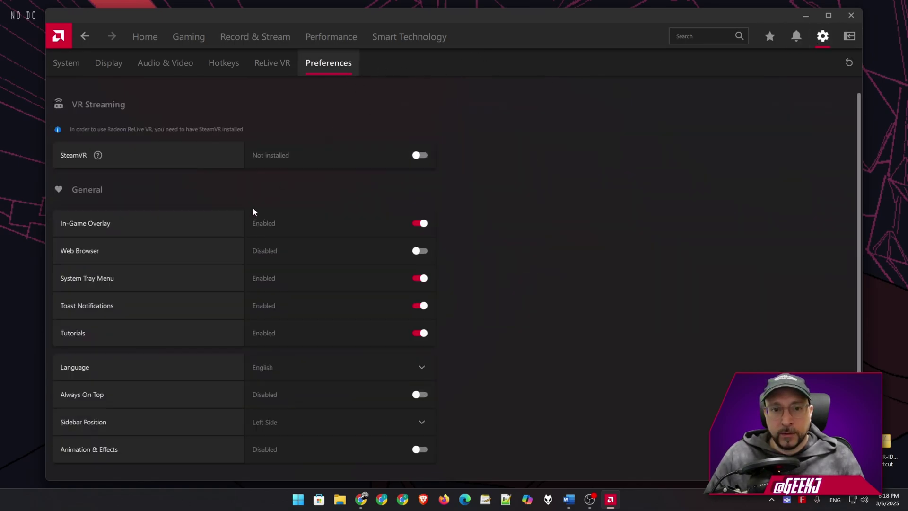
left_click(419, 225)
left_click(422, 279)
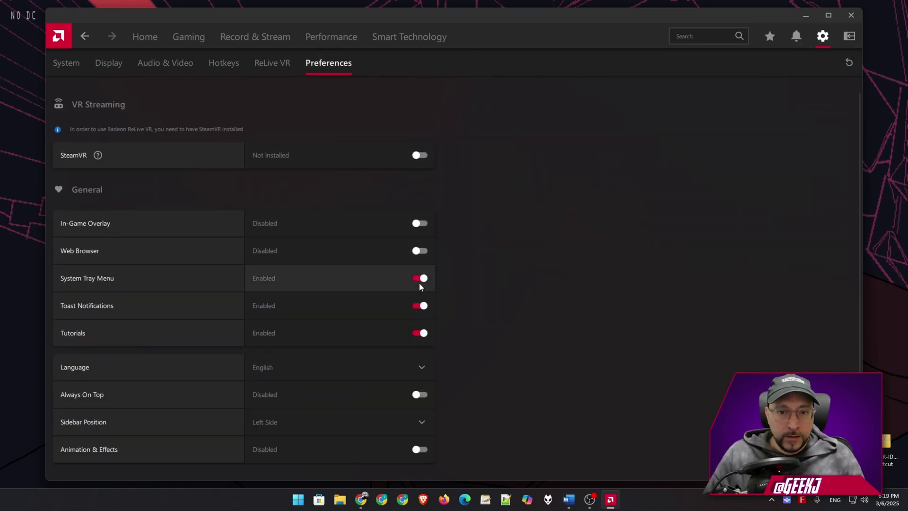
left_click(423, 307)
left_click(420, 334)
scroll(436, 364, "down", 1)
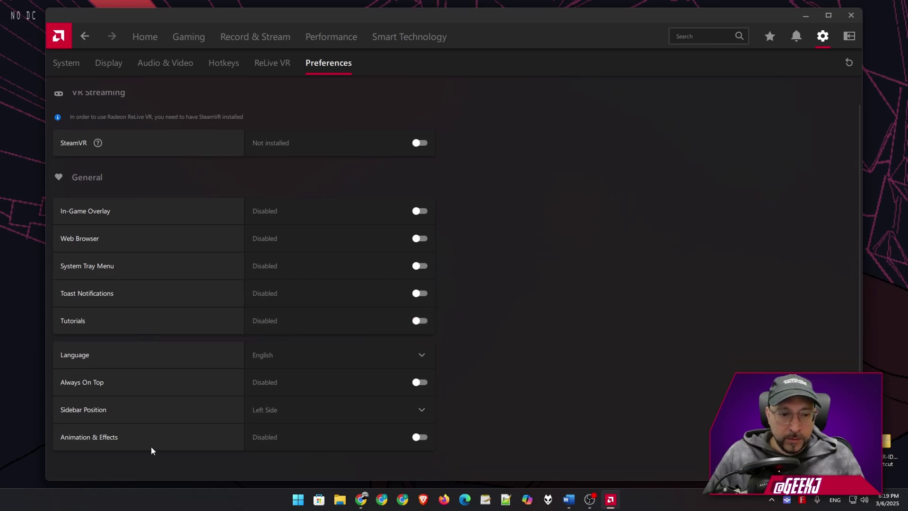
left_click(420, 437)
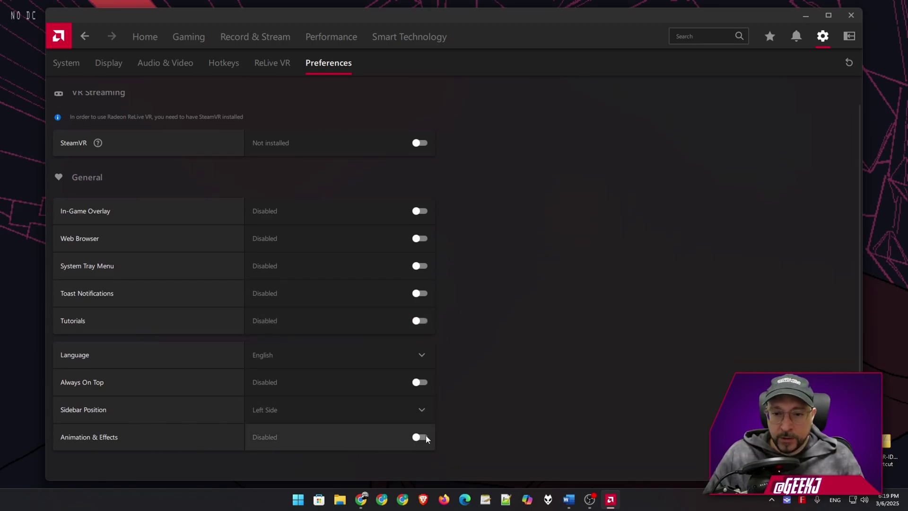